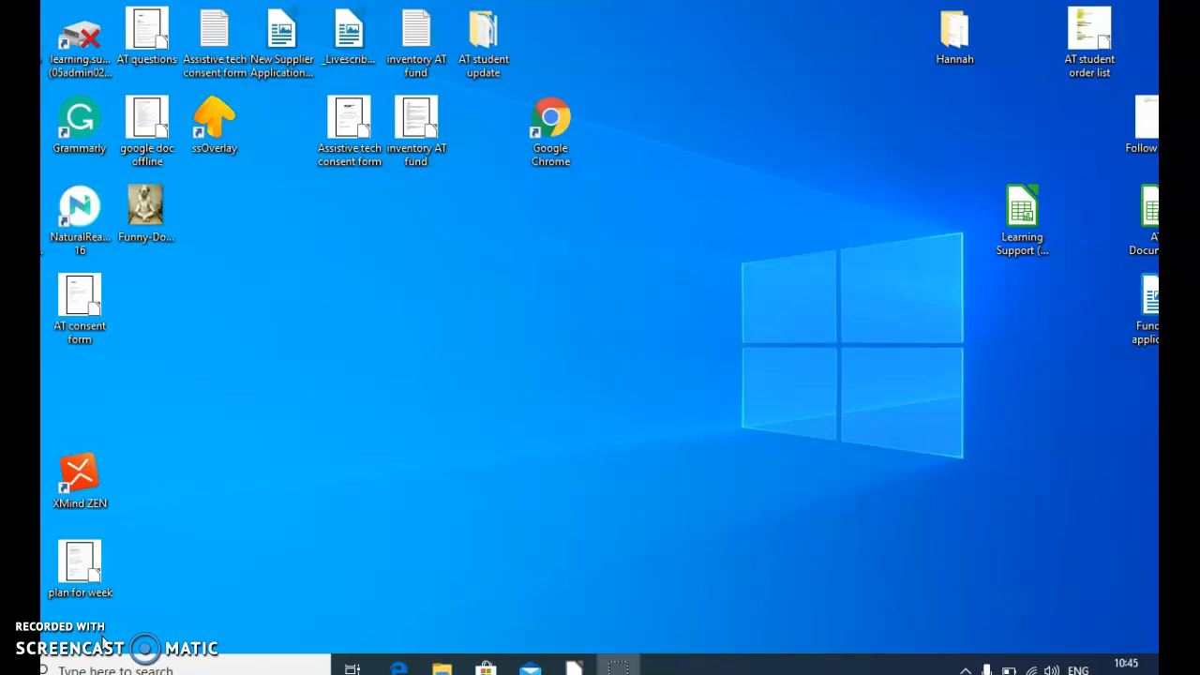
Step: Search the web for "zotero download" in Google Chrome and open Zotero's Downloads page
double_click(546, 118)
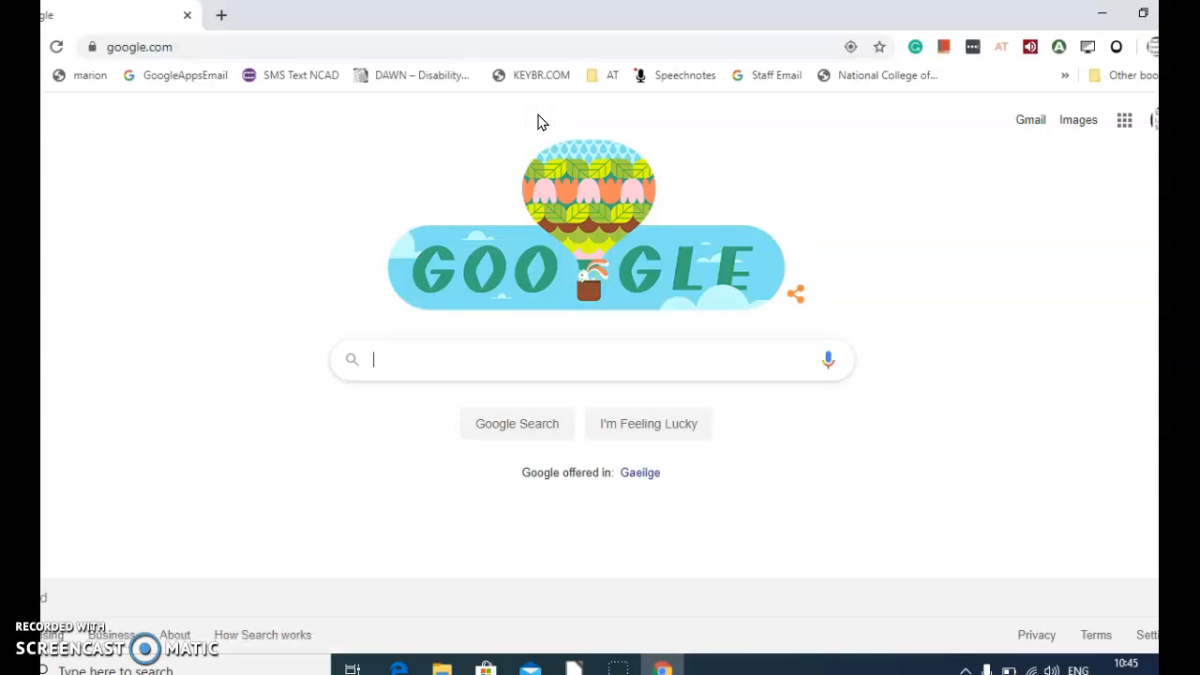
left_click(362, 33)
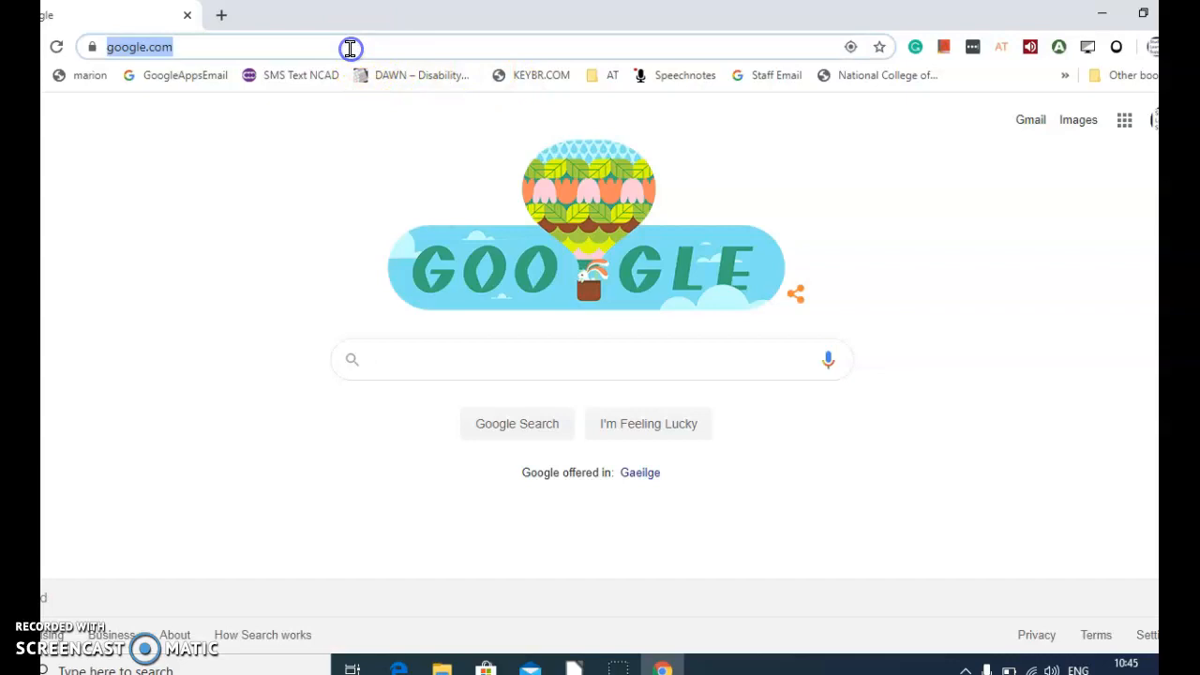
type("zotero")
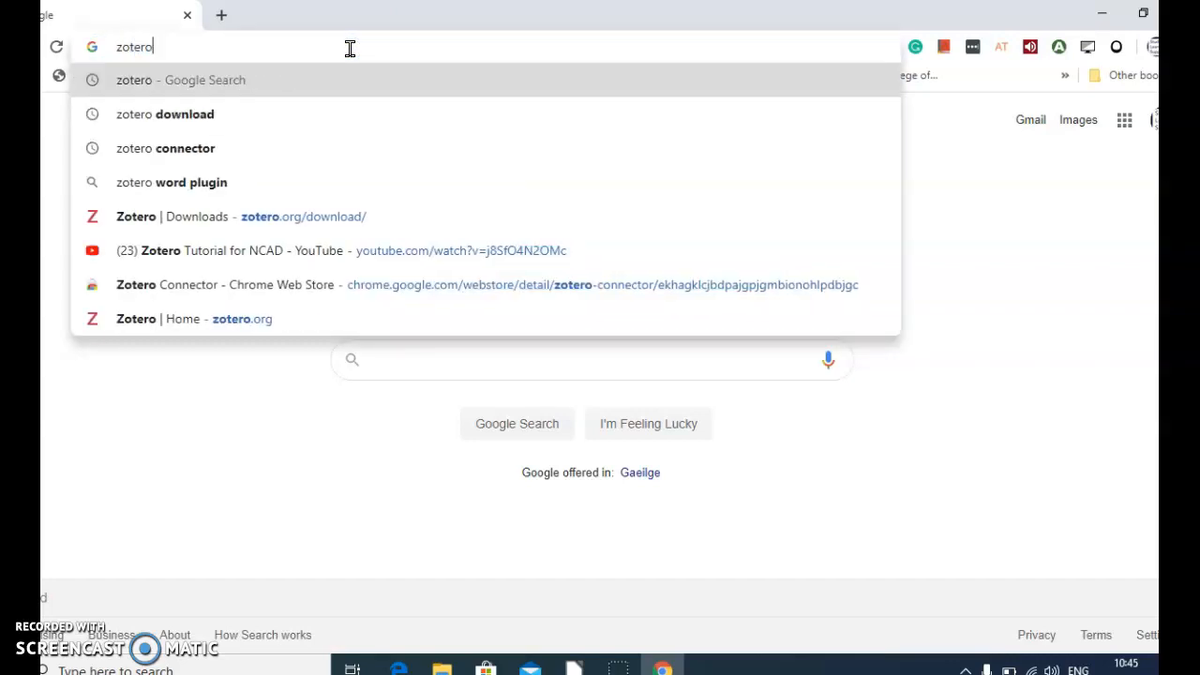
key("Down")
key("Return")
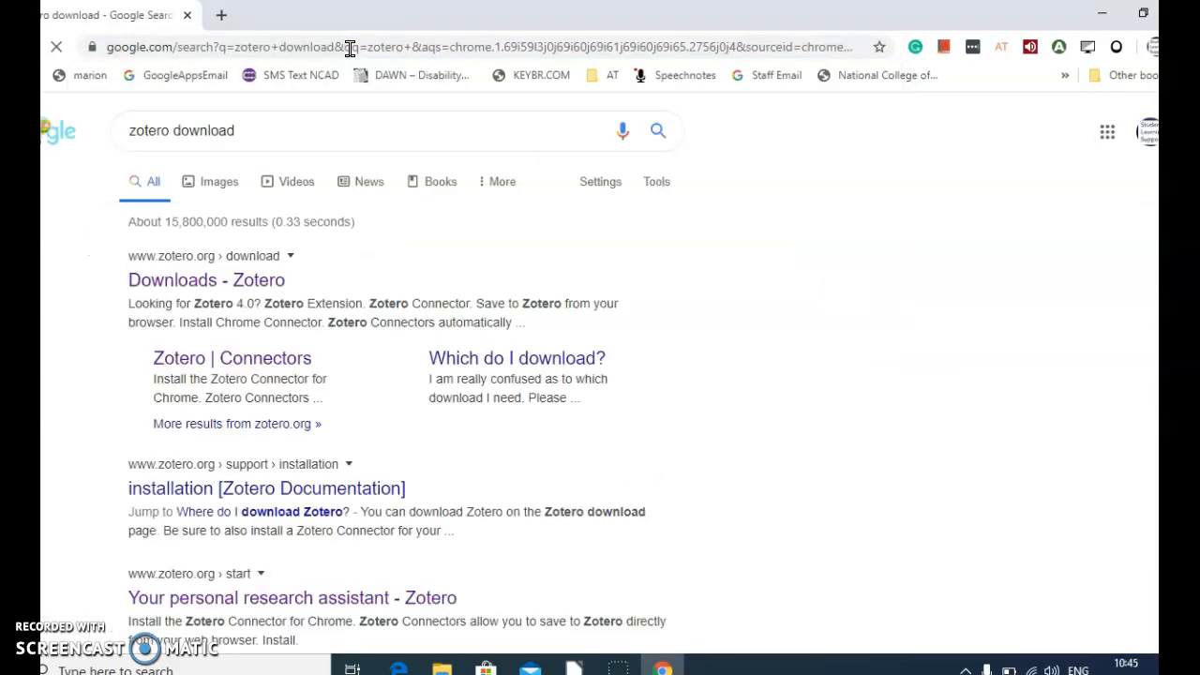
left_click(225, 281)
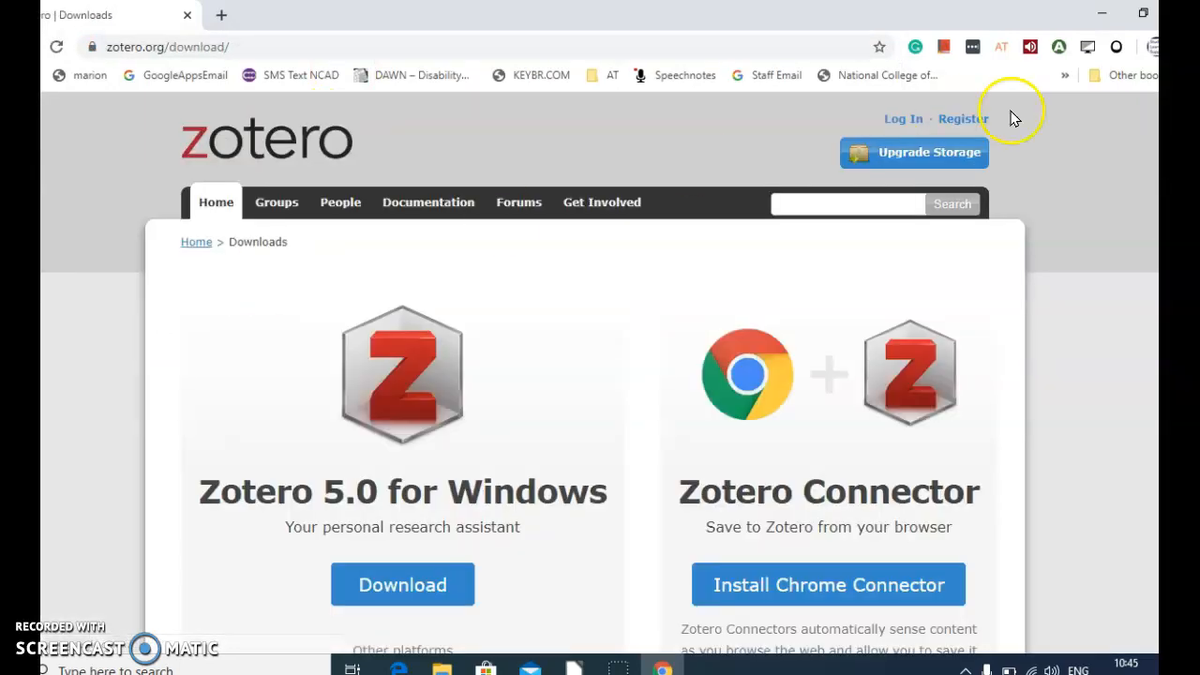
Step: Download the Zotero 5.0 for Windows installer and launch the downloaded setup file
scroll(600, 375, "down", 2)
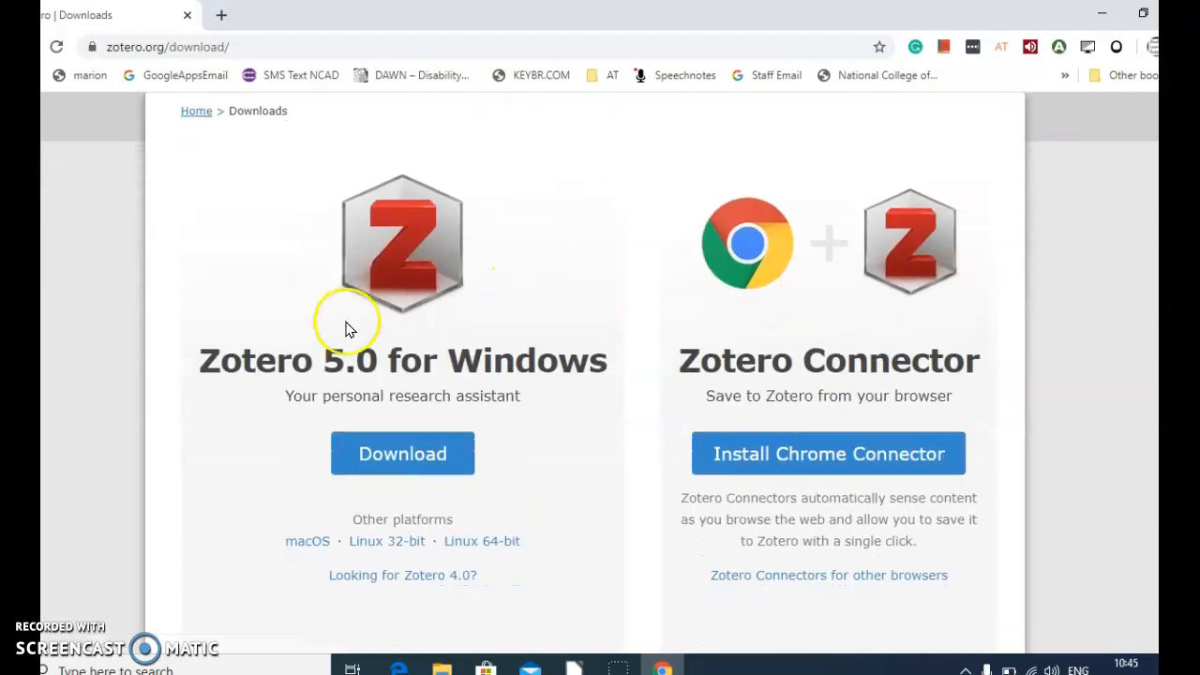
left_click(364, 448)
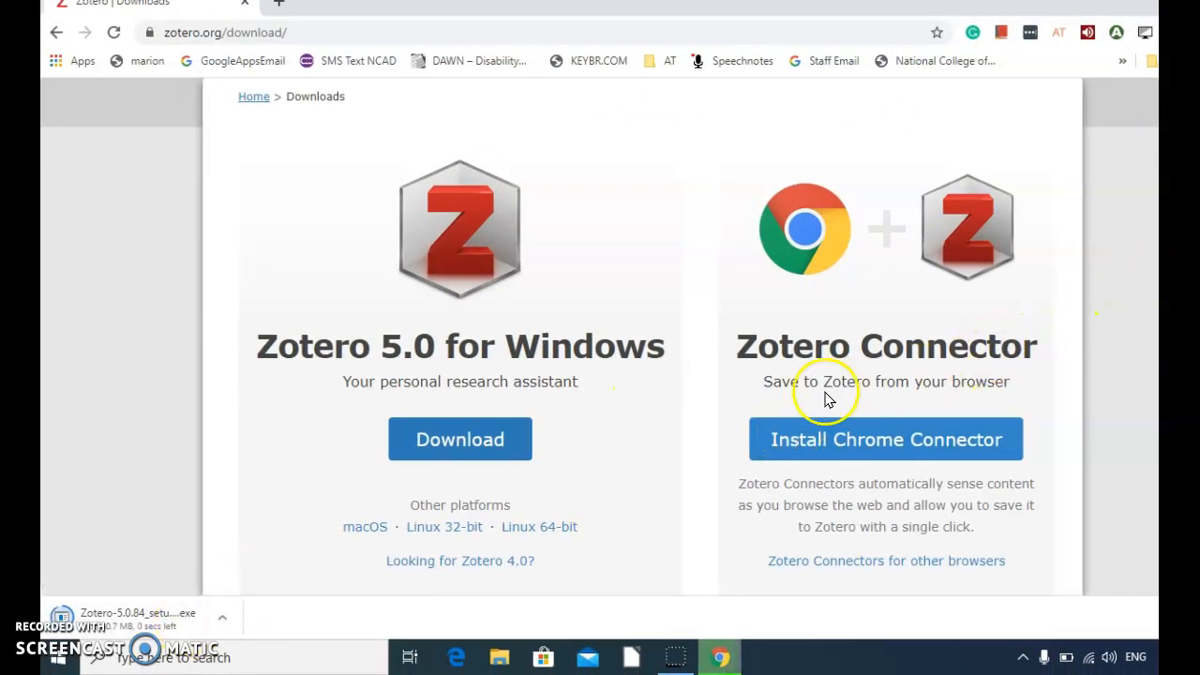
left_click(181, 618)
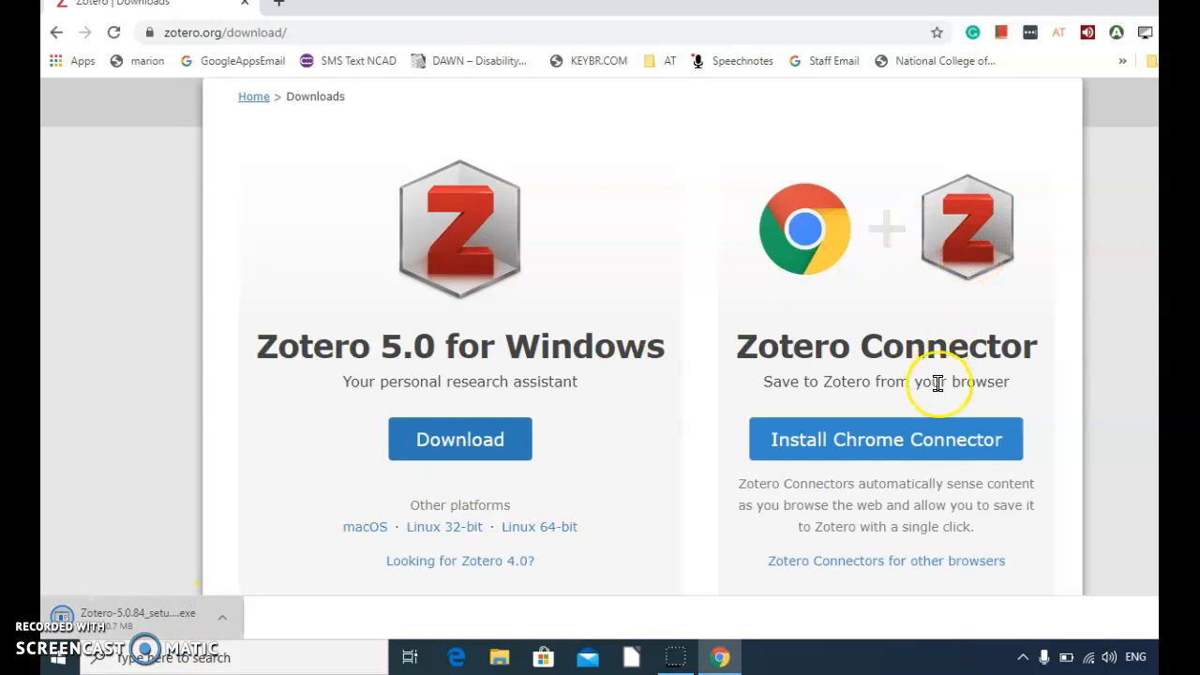
left_click(146, 622)
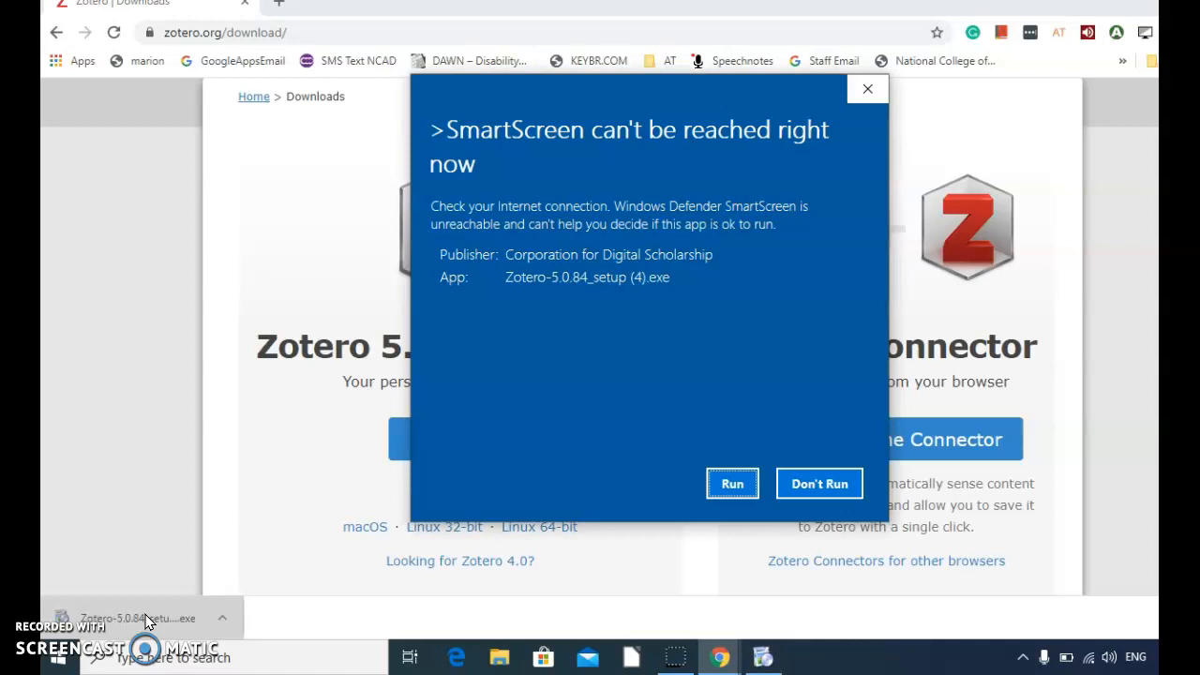
left_click(861, 92)
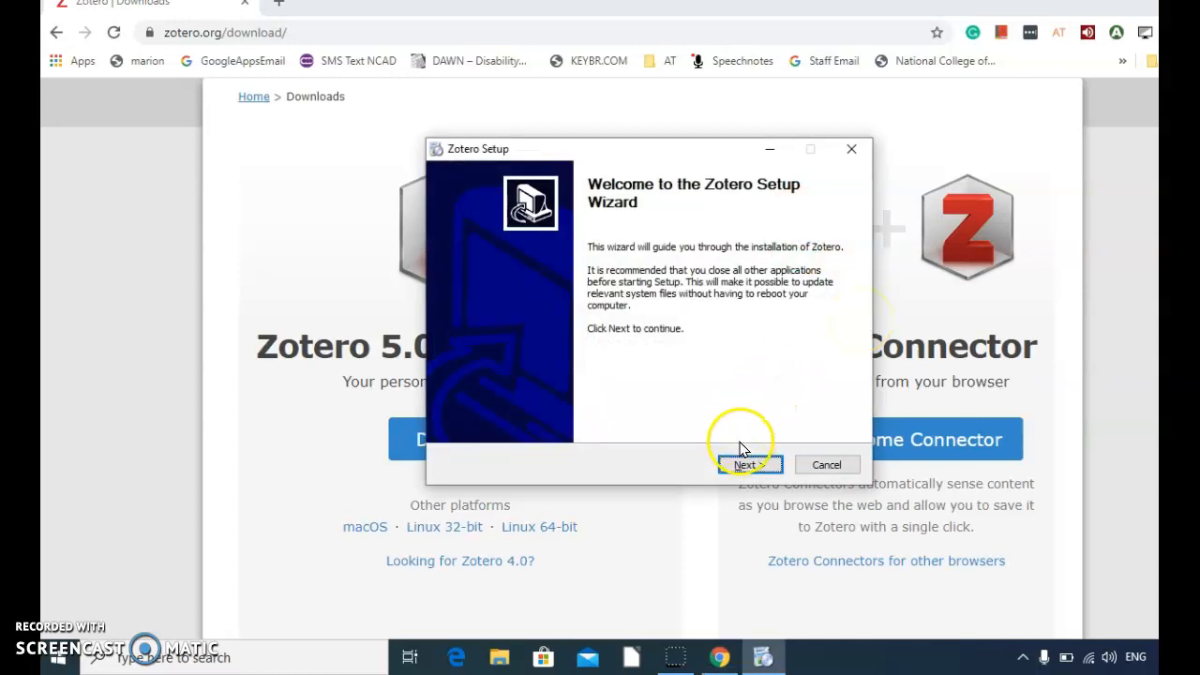
Step: Complete the Zotero setup wizard, upgrading in C:\Program Files (x86)\Zotero and keeping "Launch Zotero now" enabled
left_click(747, 466)
left_click(747, 466)
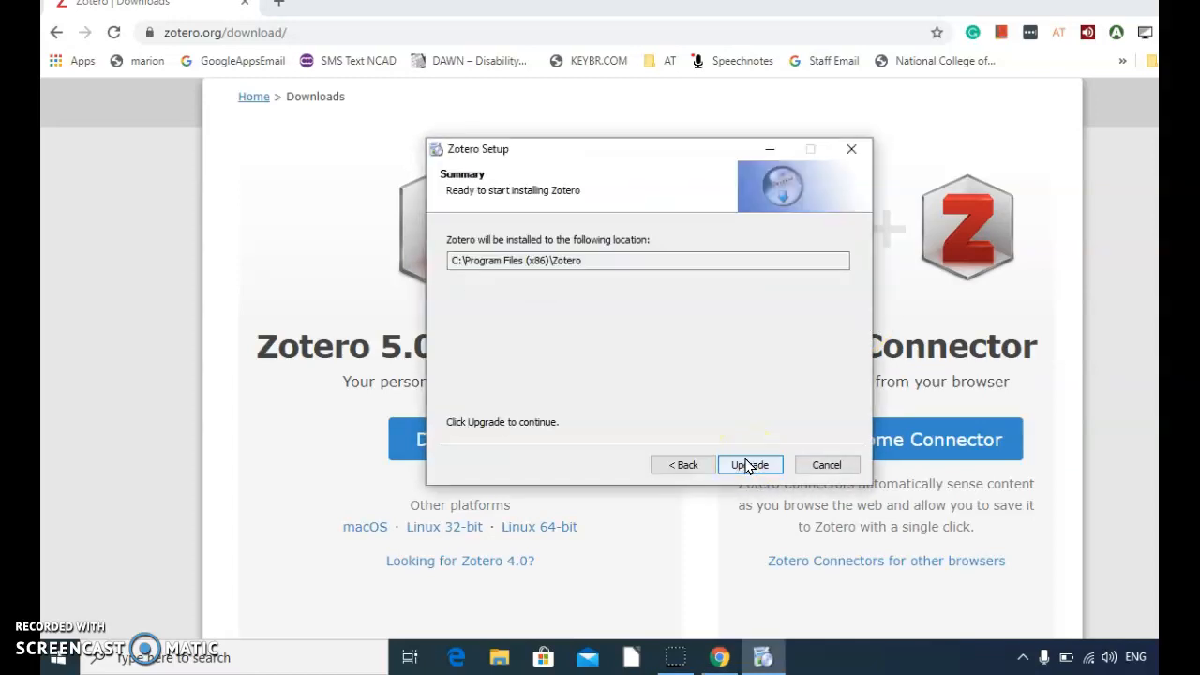
left_click(747, 466)
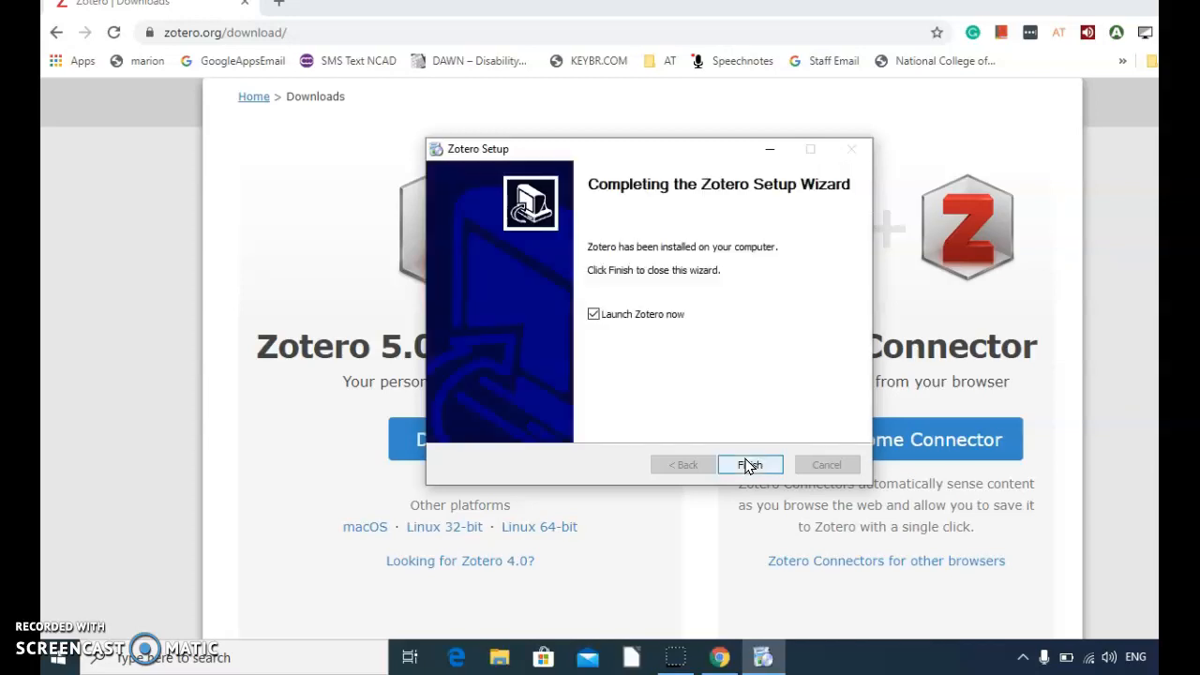
left_click(749, 465)
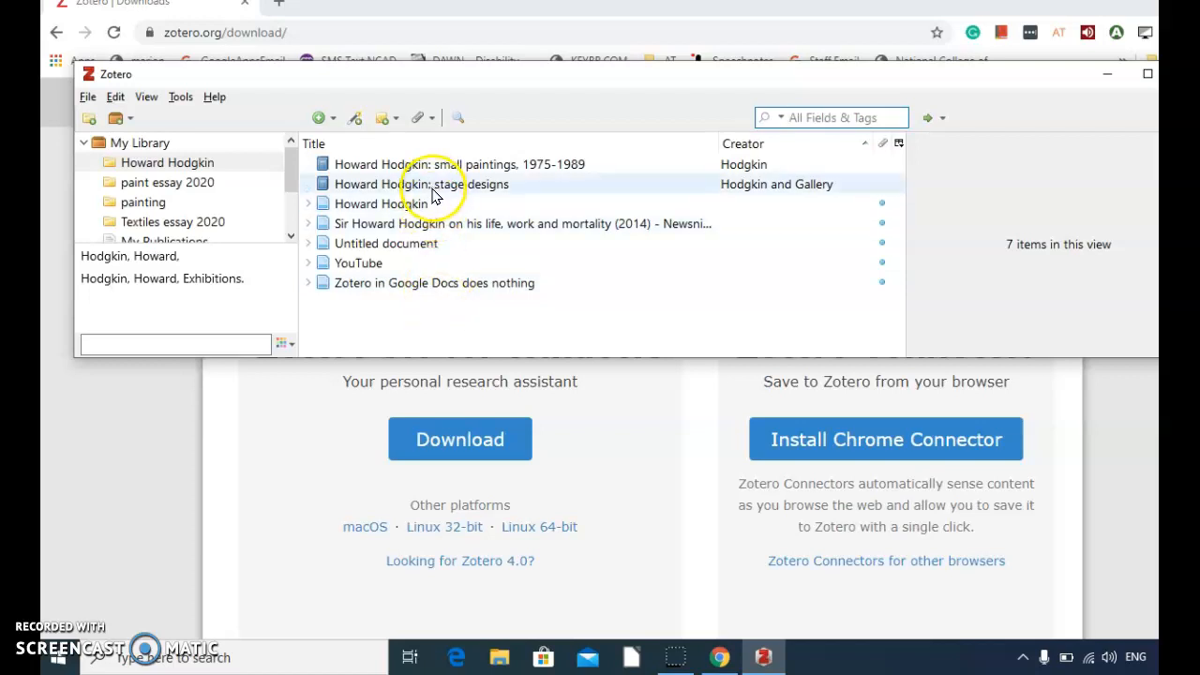
Step: Minimize Zotero and the browser, then reopen Zotero from its desktop shortcut with a taller window
left_click(1107, 74)
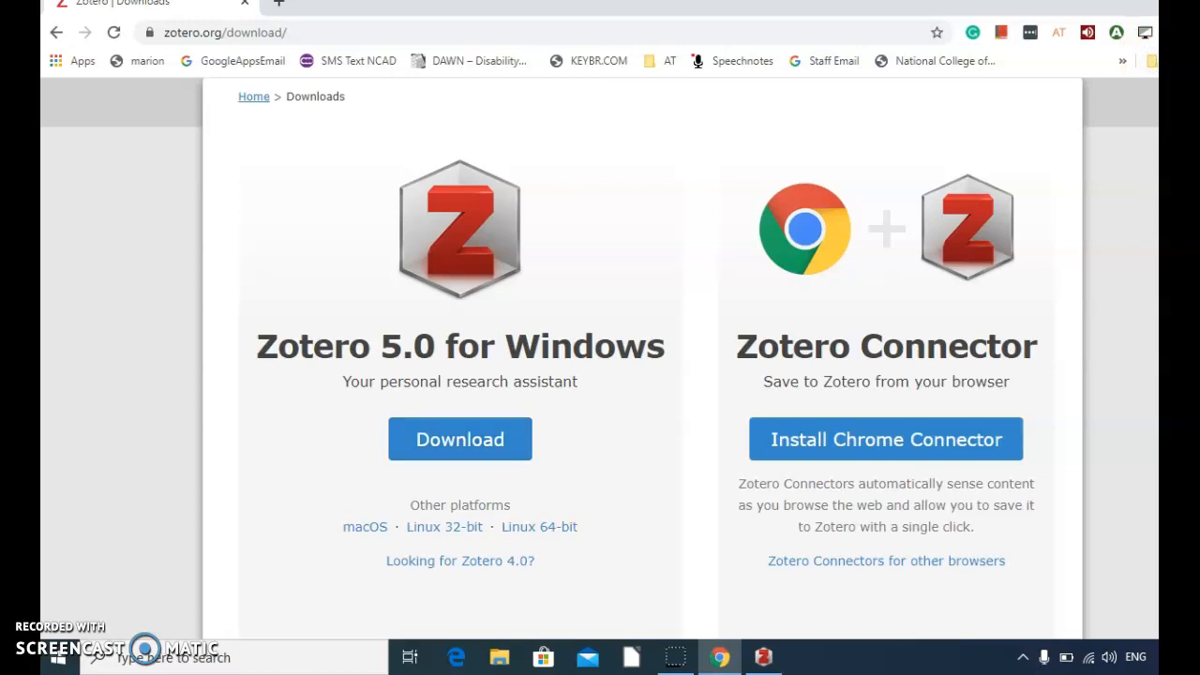
left_click(1150, 5)
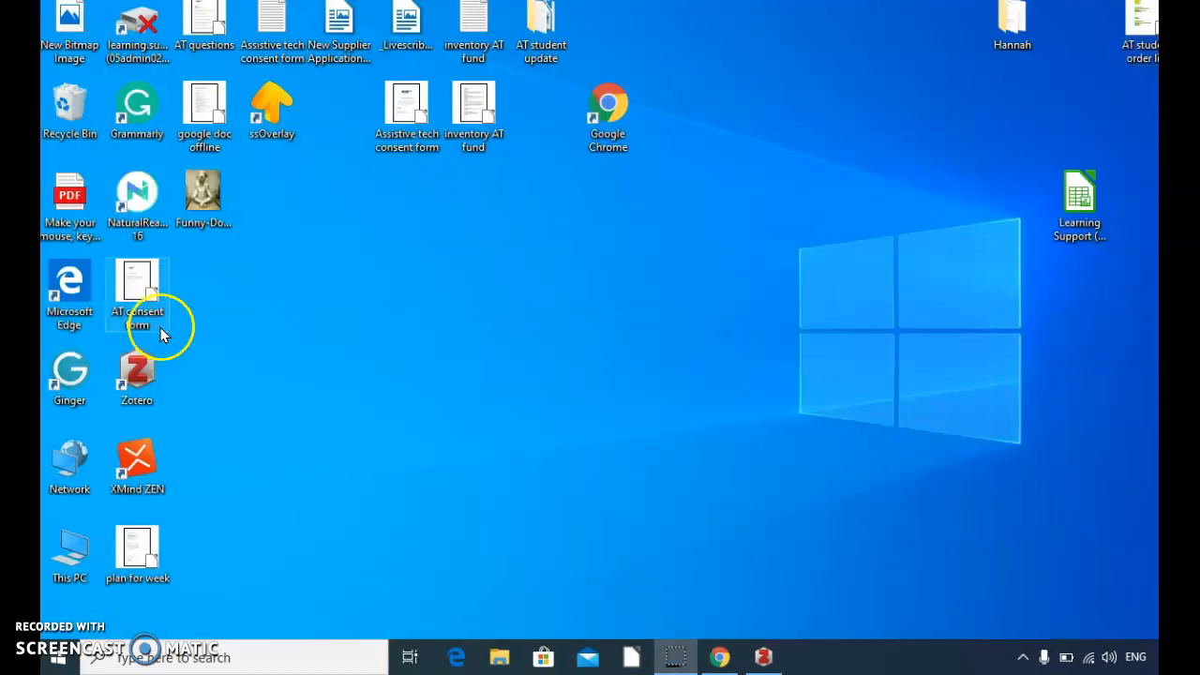
double_click(143, 373)
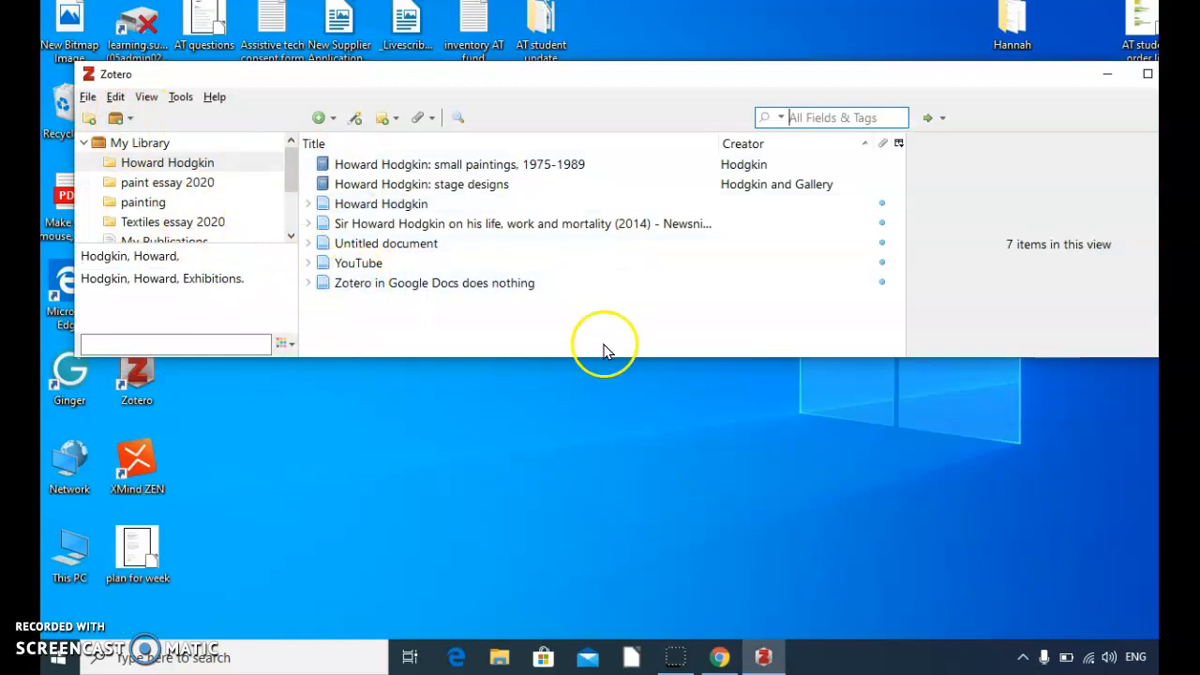
left_click_drag(779, 357, 748, 536)
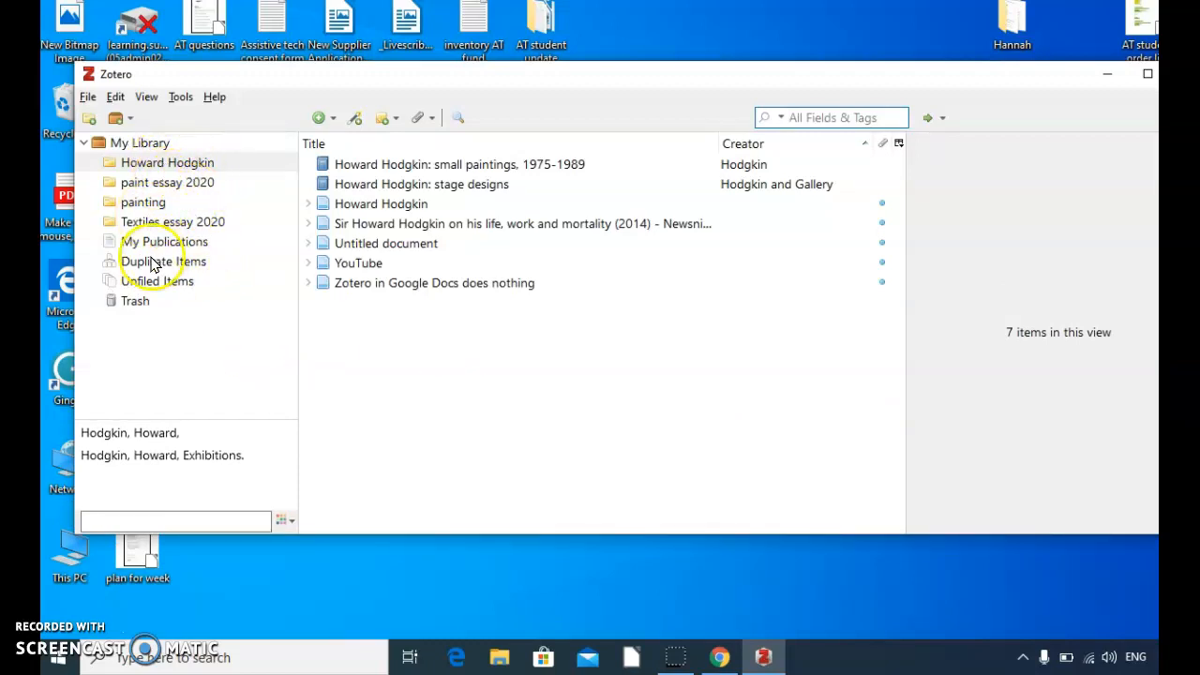
Step: Examine the bibliographic details of the book "Howard Hodgkin: small paintings, 1975-1989" in the Howard Hodgkin collection
left_click(378, 165)
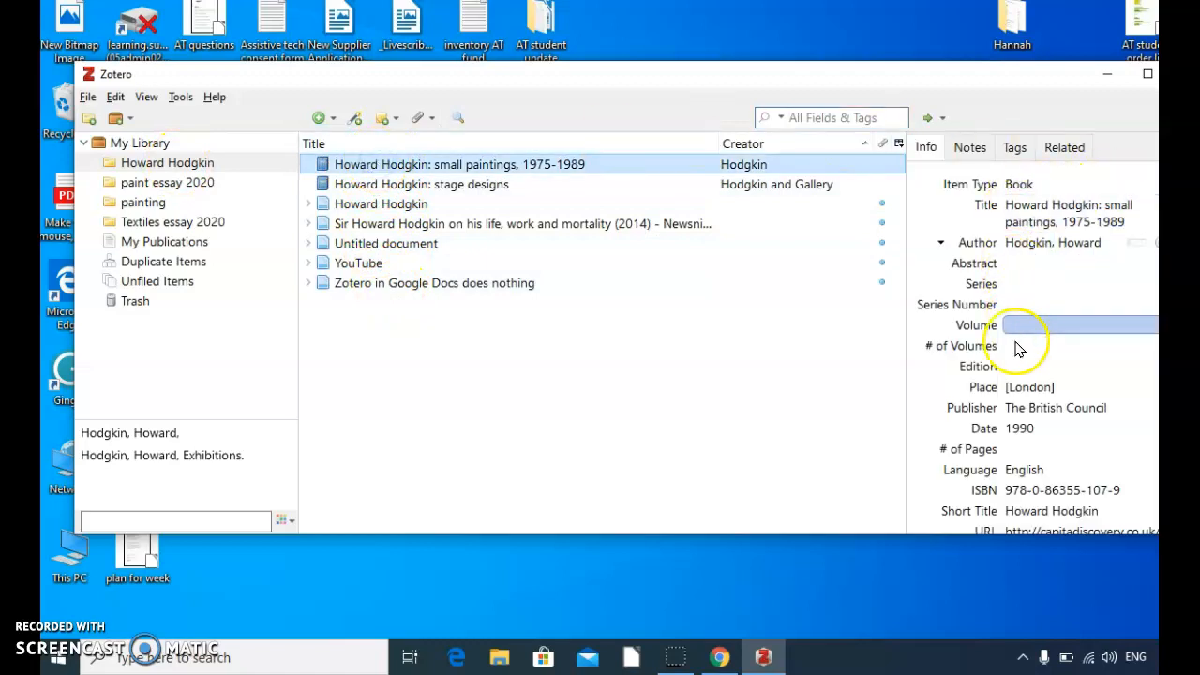
scroll(1031, 351, "down", 3)
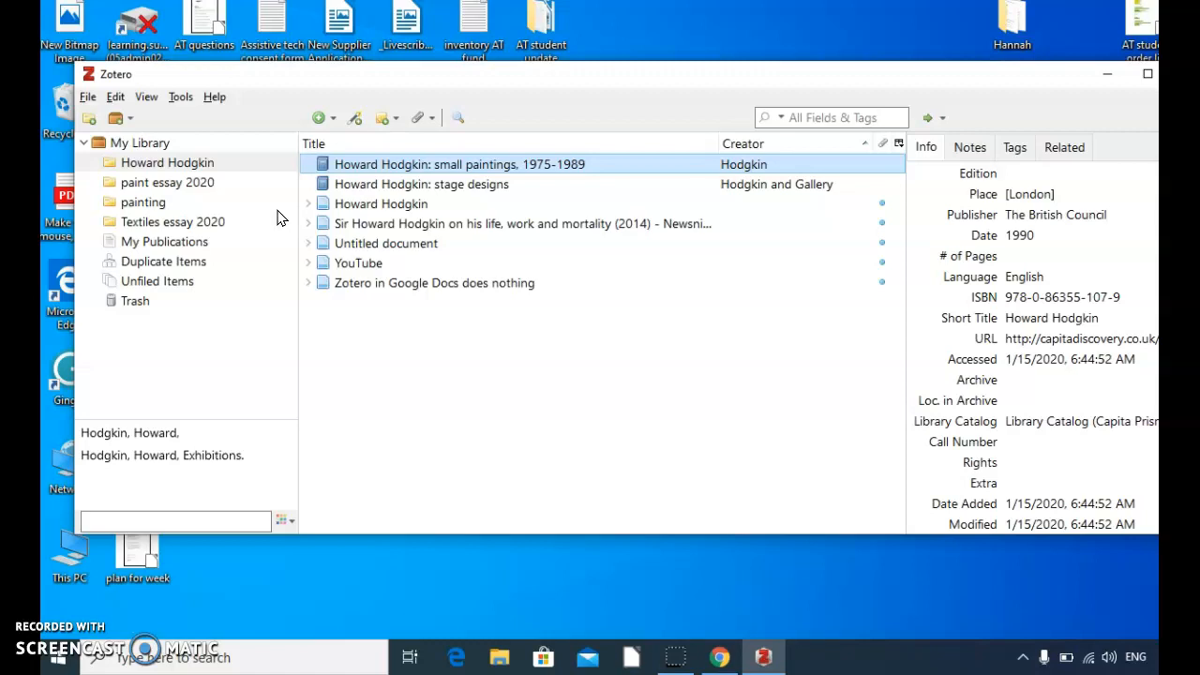
left_click_drag(400, 79, 384, 24)
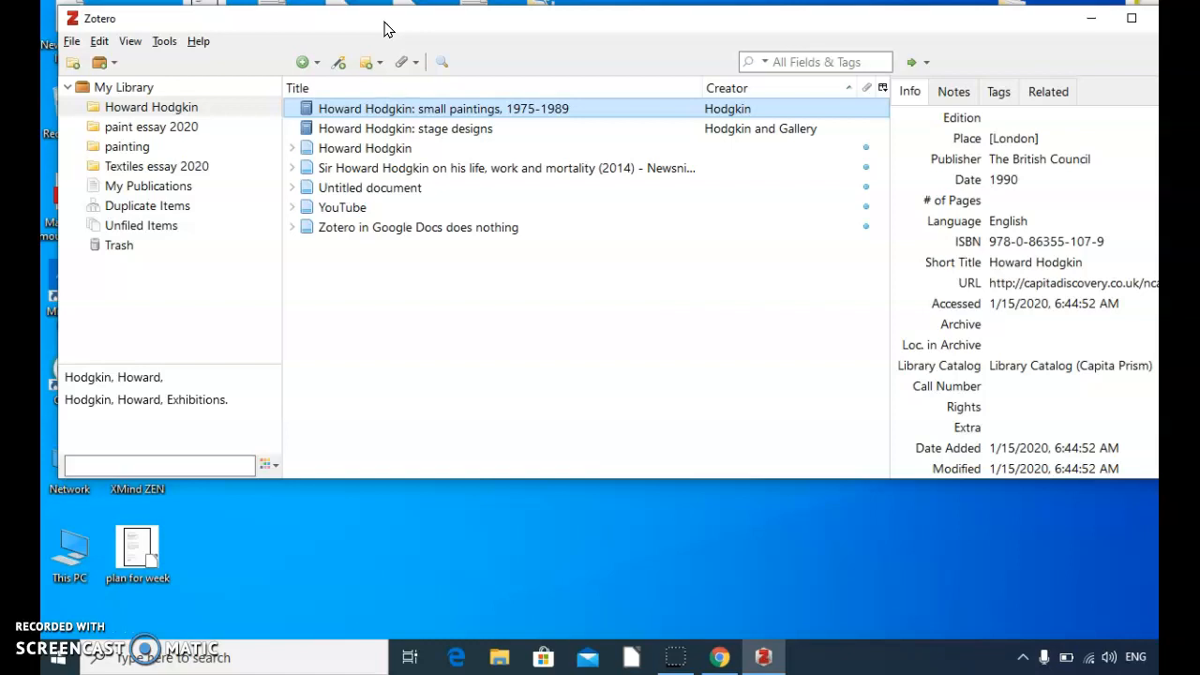
Step: Create a new collection named "studio research 2020" in My Library and select it
left_click(74, 66)
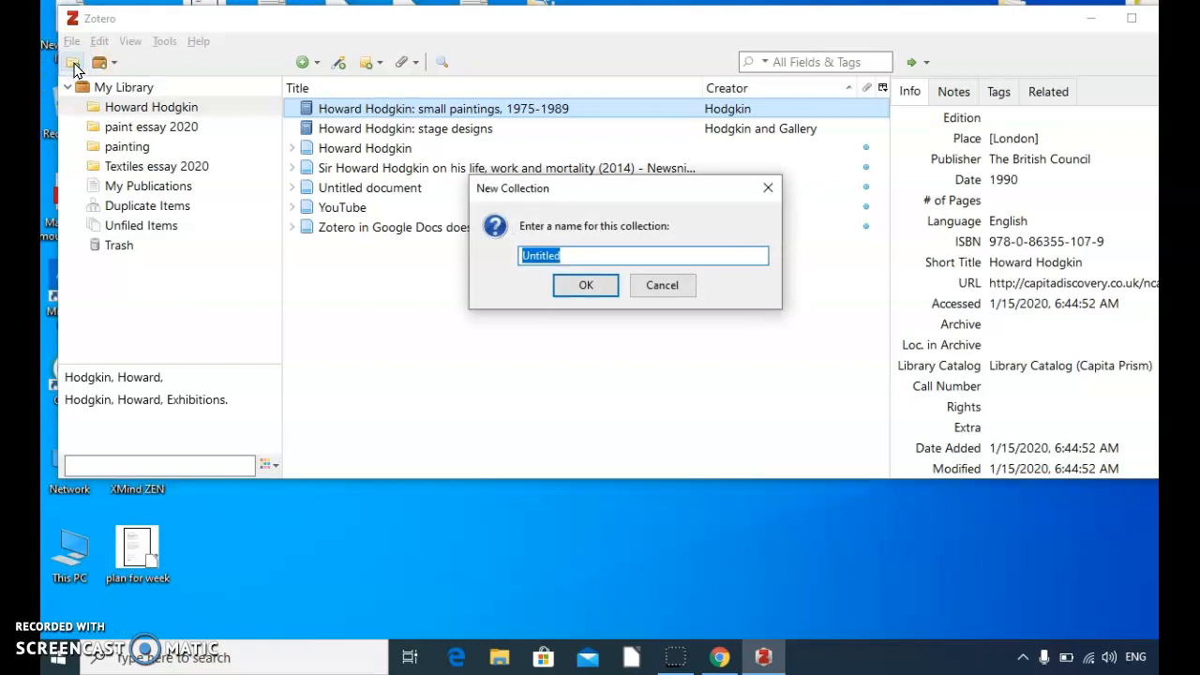
type("studio")
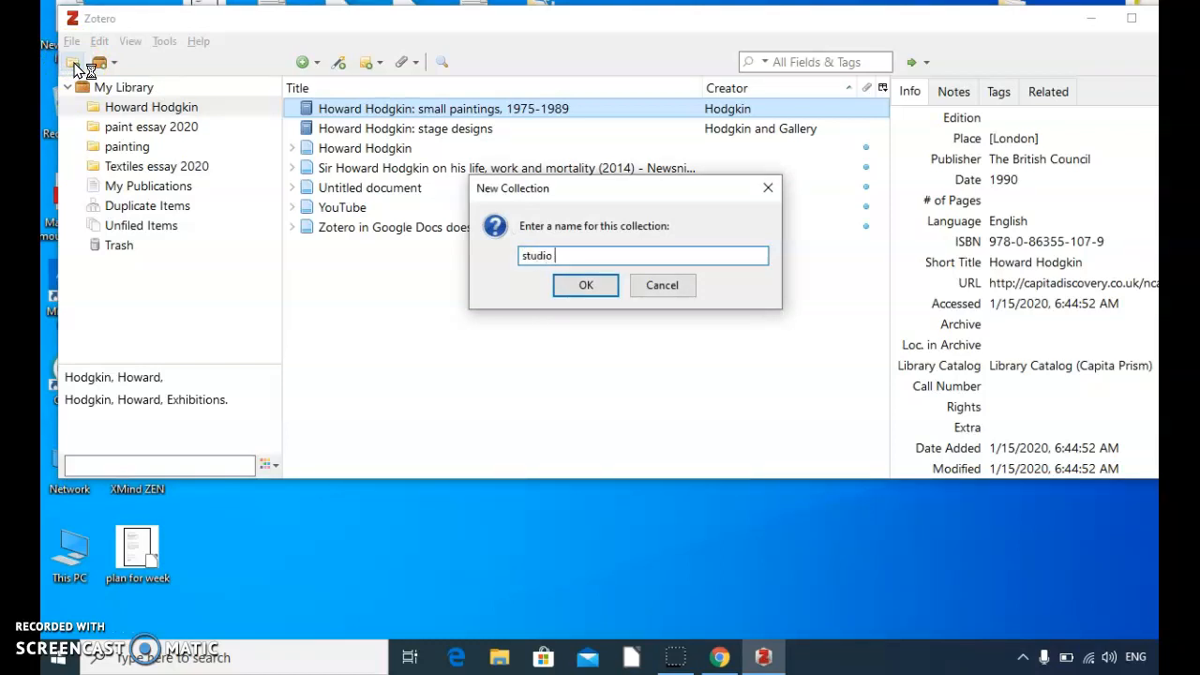
type(" info")
key("BackSpace")
key("BackSpace")
key("BackSpace")
key("BackSpace")
type("research 2020")
key("Return")
left_click(112, 169)
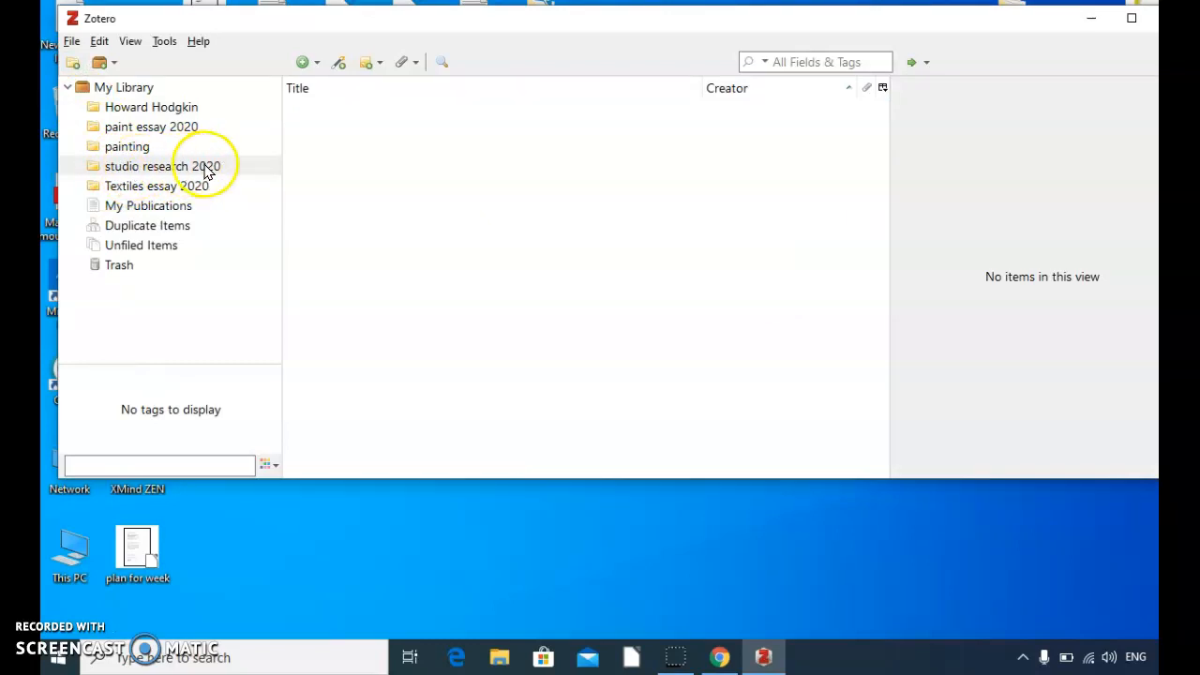
Step: Create another collection named "art in the contmeporary world" in My Library
left_click(72, 42)
left_click(98, 41)
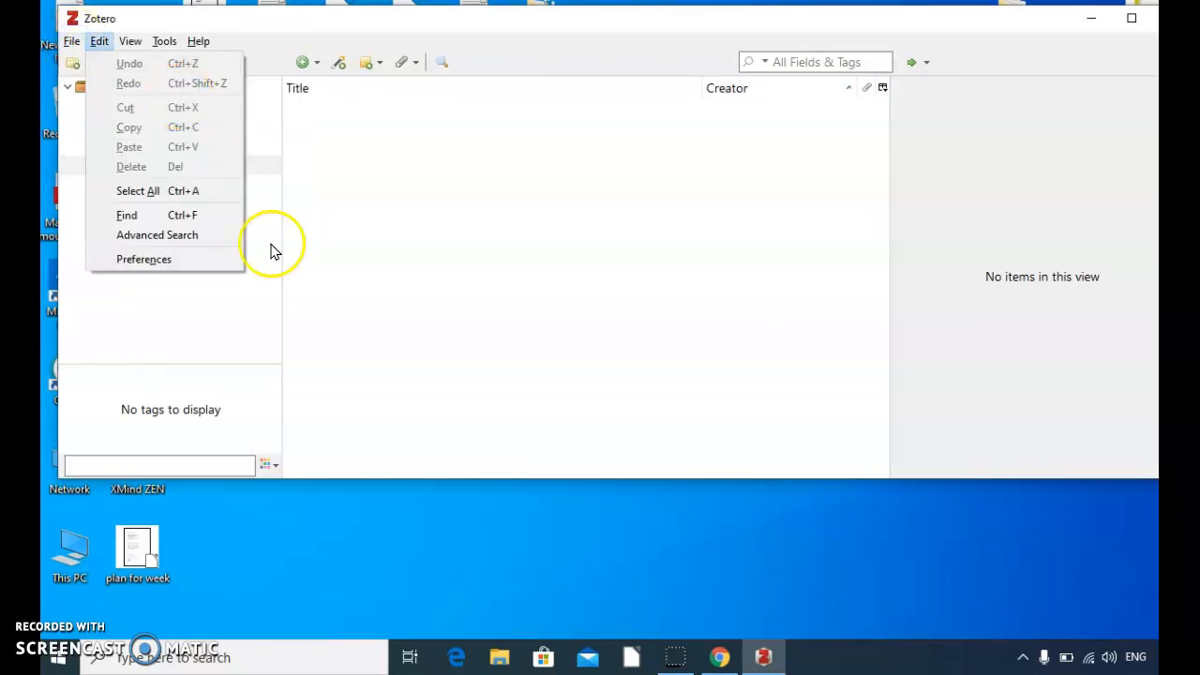
left_click(71, 62)
left_click(73, 63)
key("BackSpace")
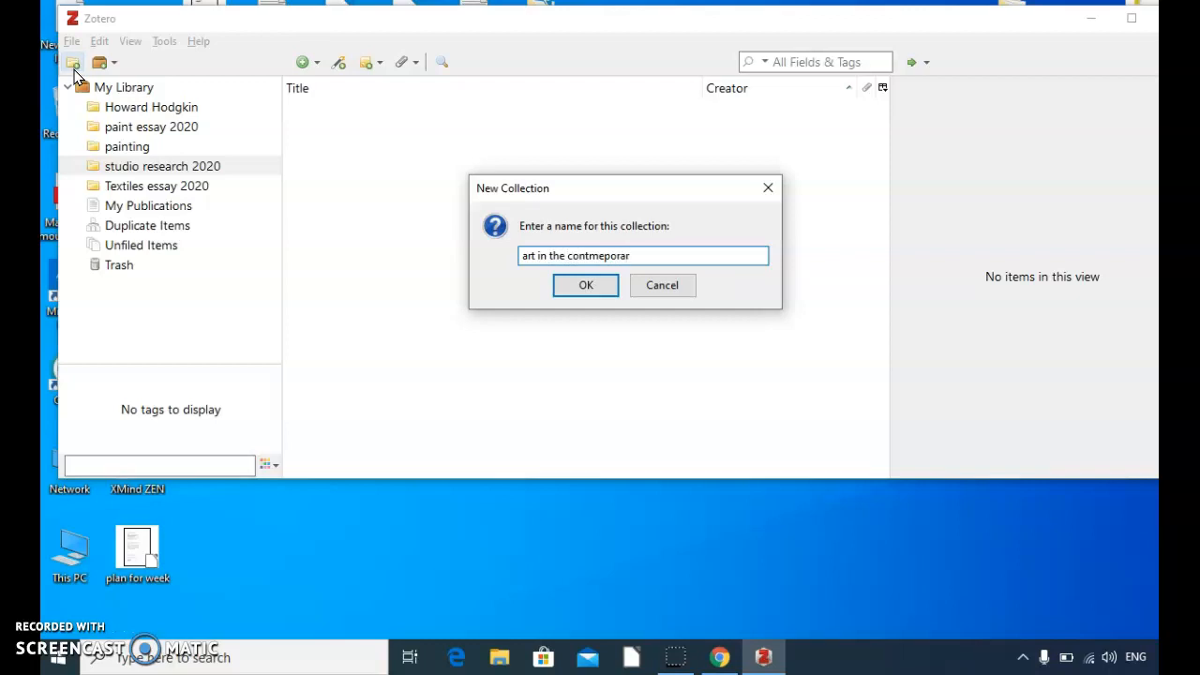
type("d")
key("Return")
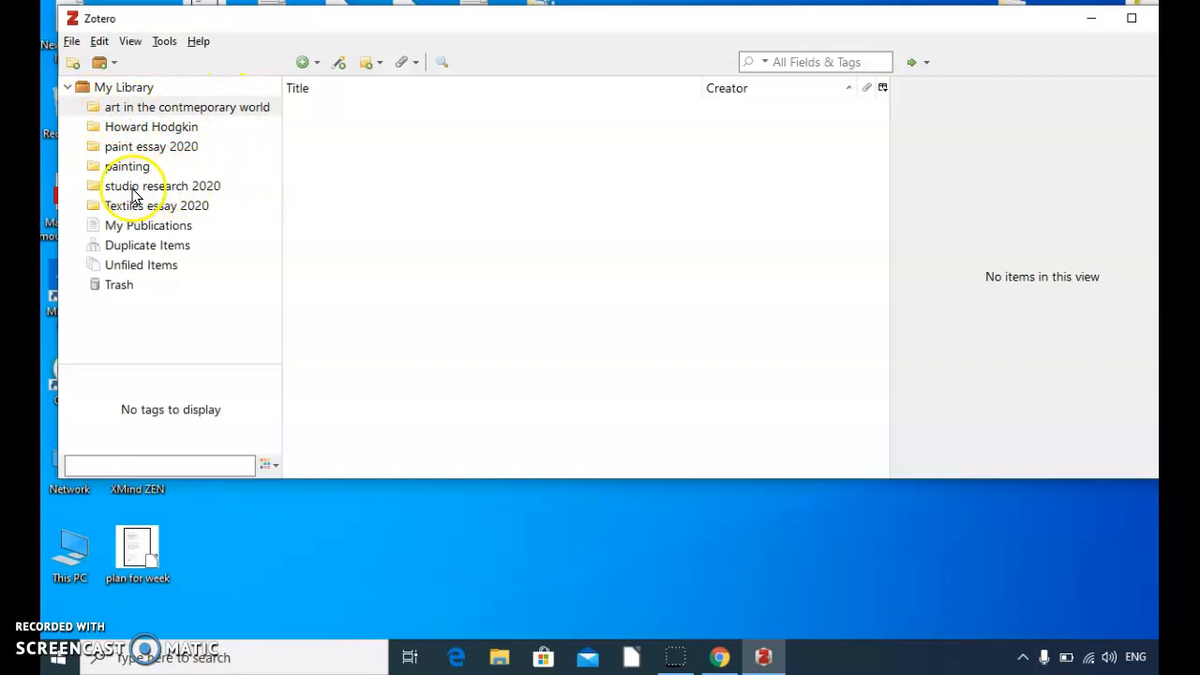
Step: Switch to Chrome and install the Zotero Connector extension from the Zotero download page
left_click(1095, 21)
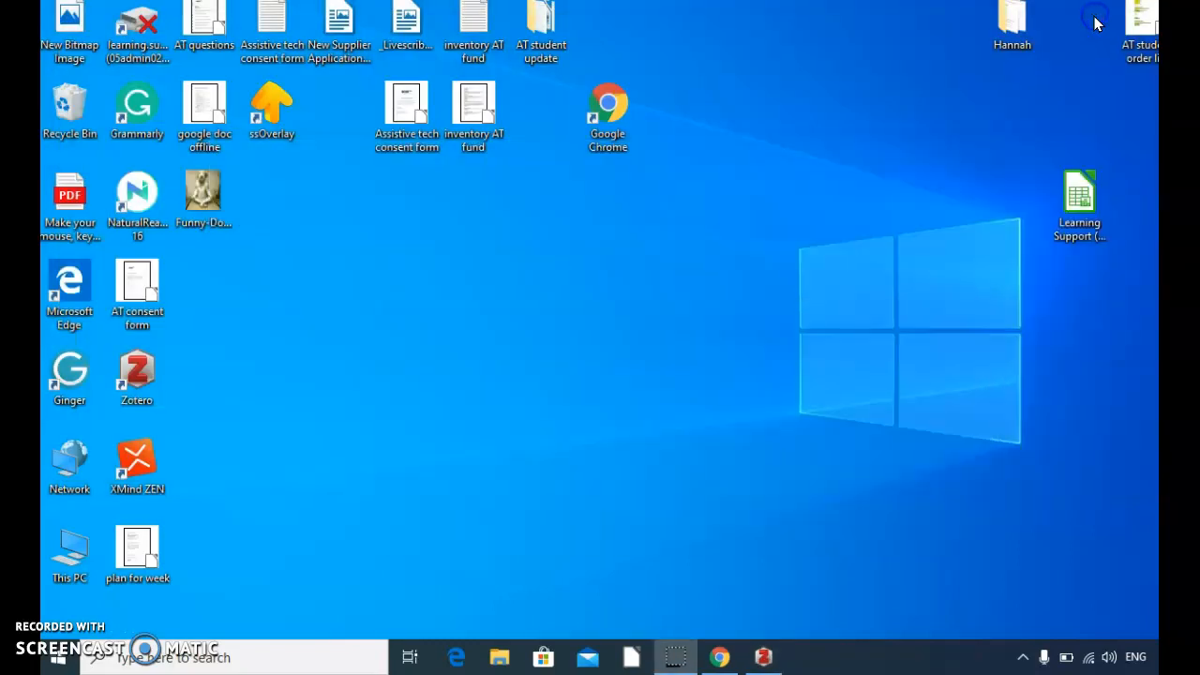
left_click(719, 659)
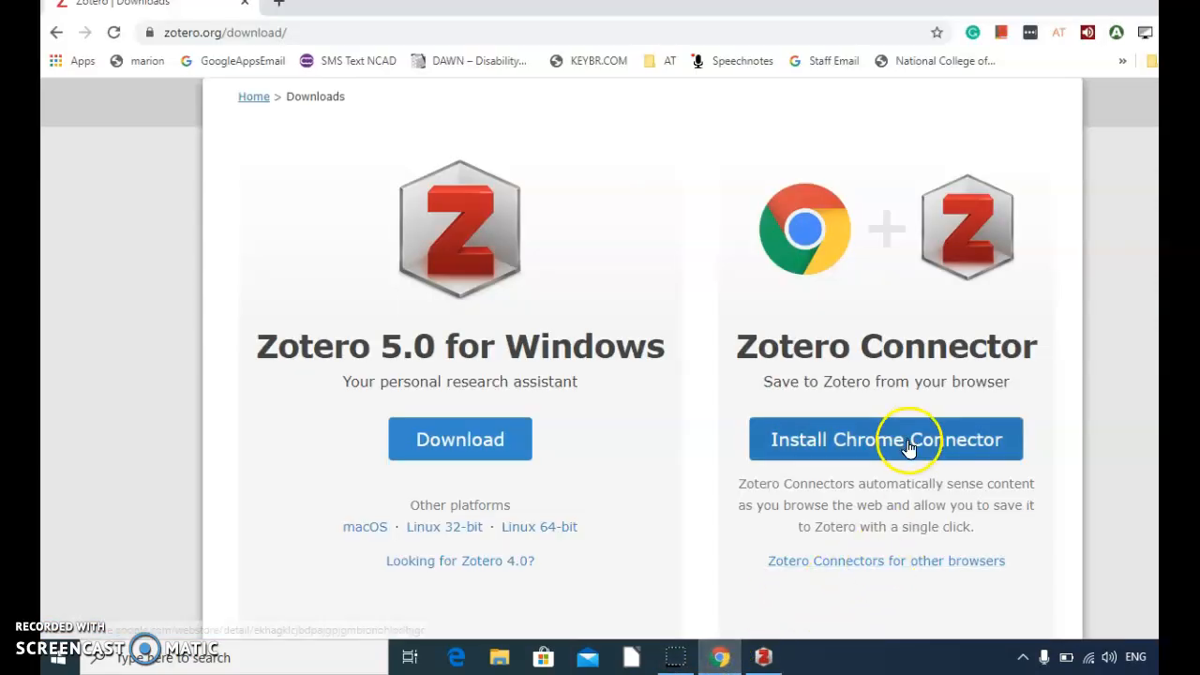
left_click(860, 420)
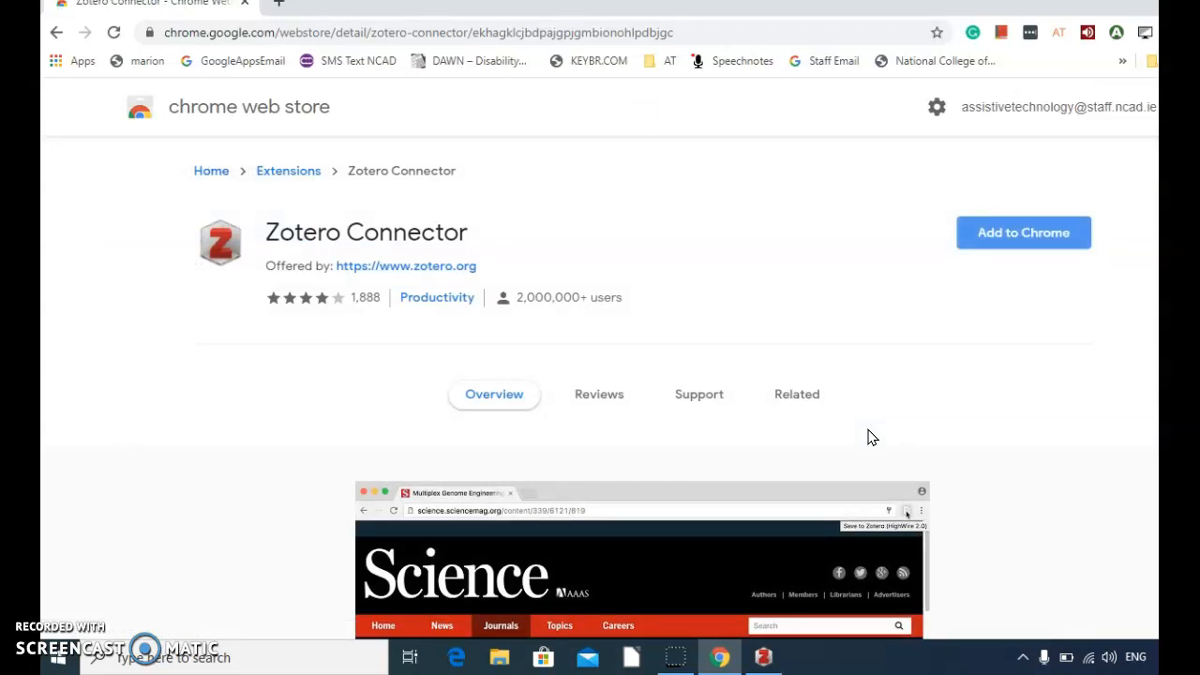
left_click(1032, 231)
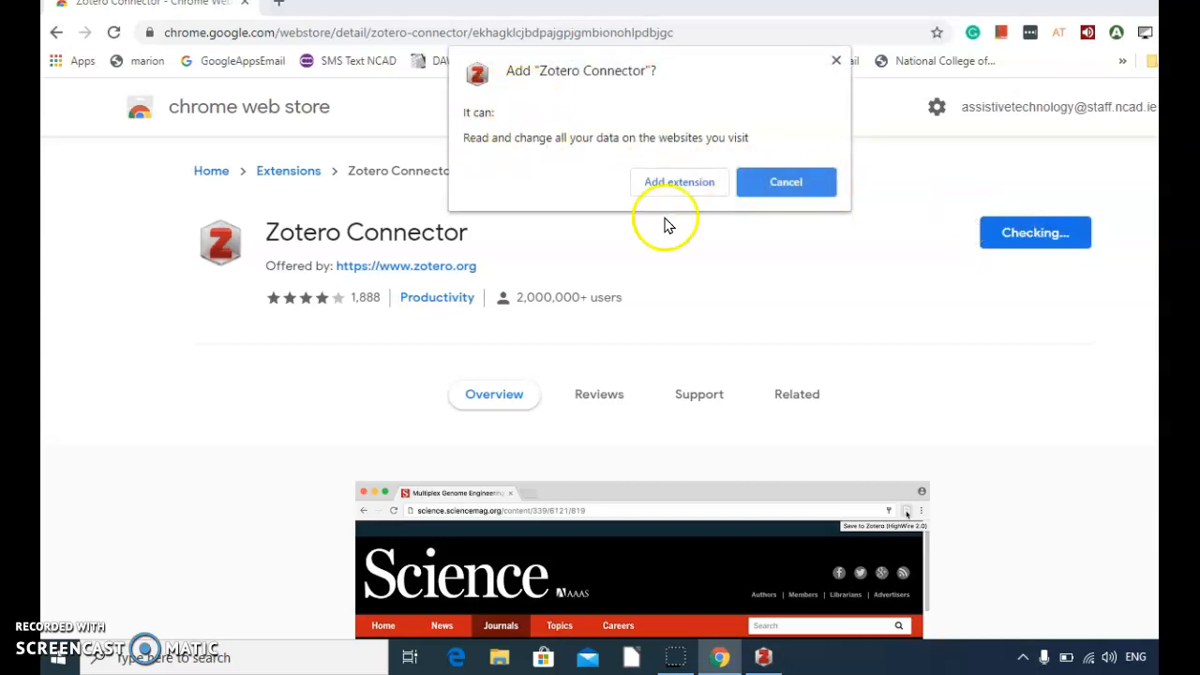
left_click(679, 183)
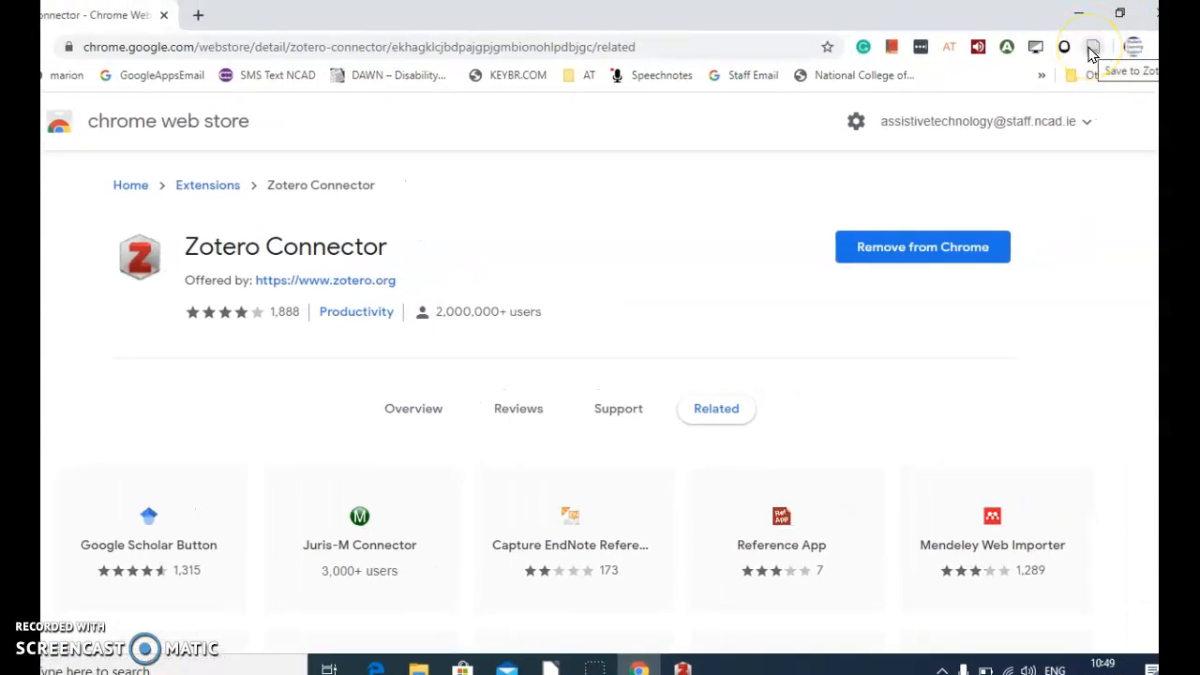
left_click(1090, 52)
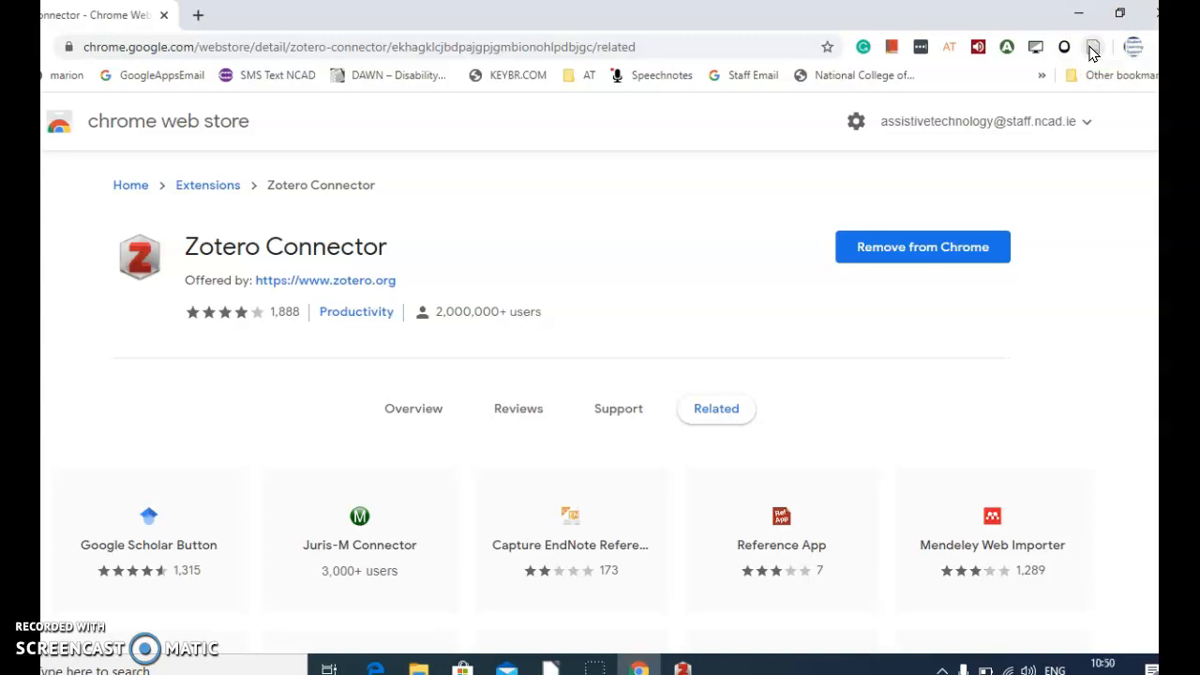
Step: Search the web for "ncad library" in a new tab and go to the NCAD library page
left_click(200, 17)
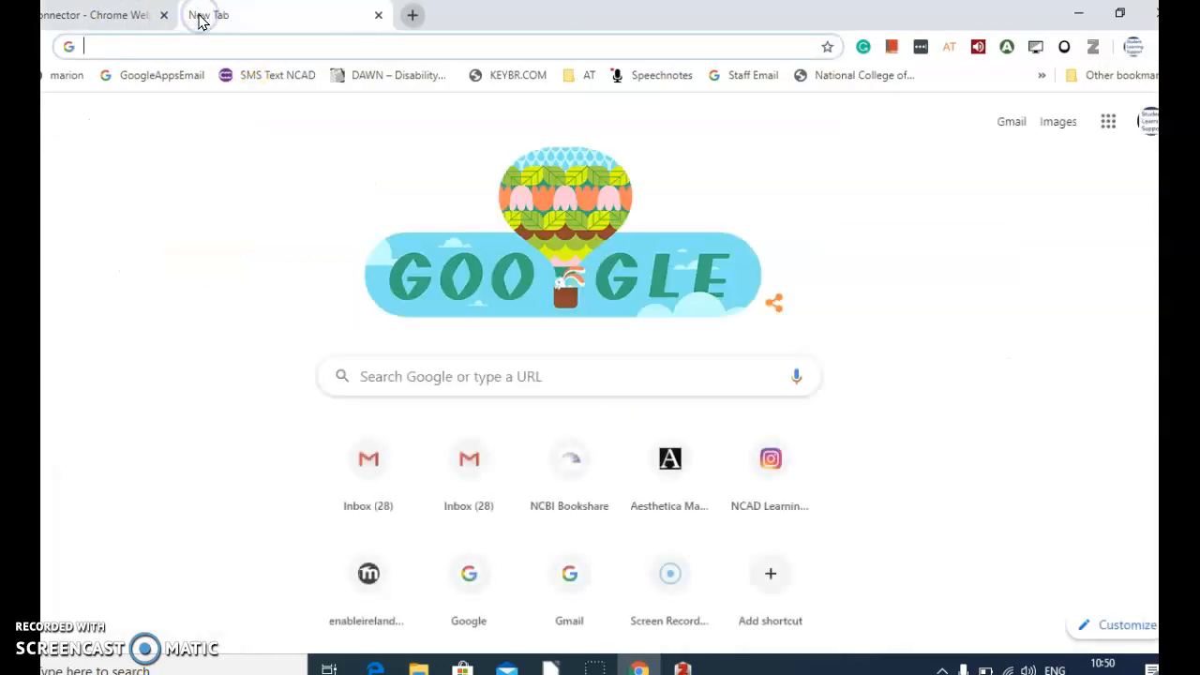
type("ncad l")
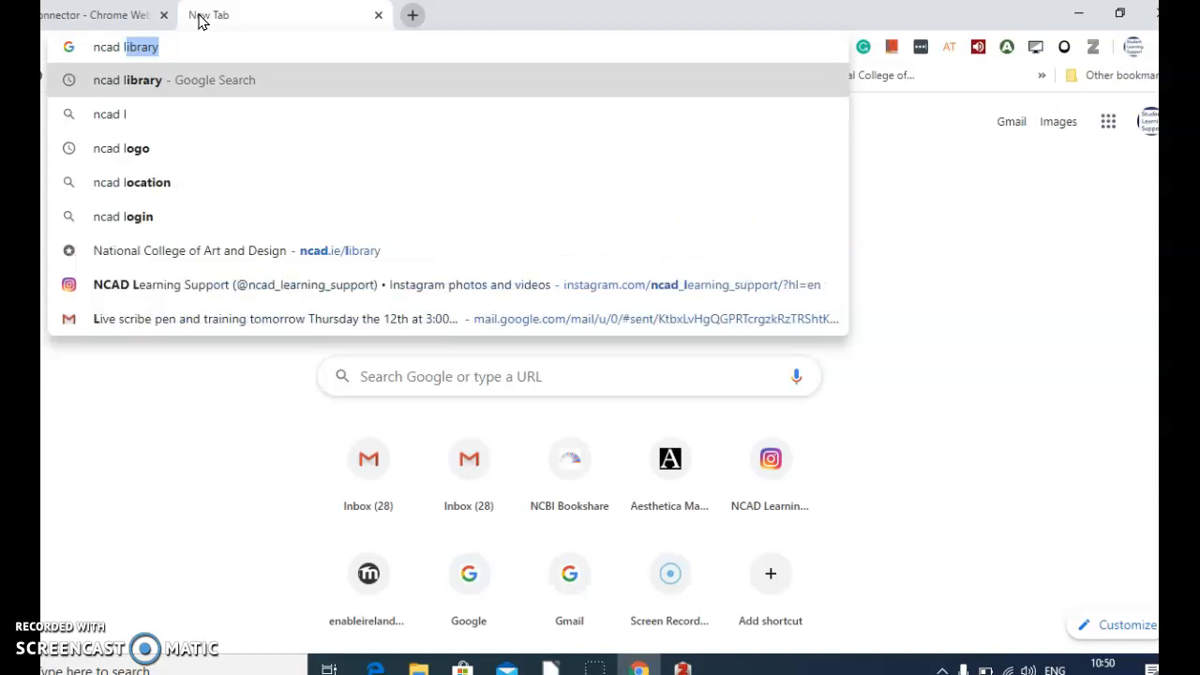
type("ibrary")
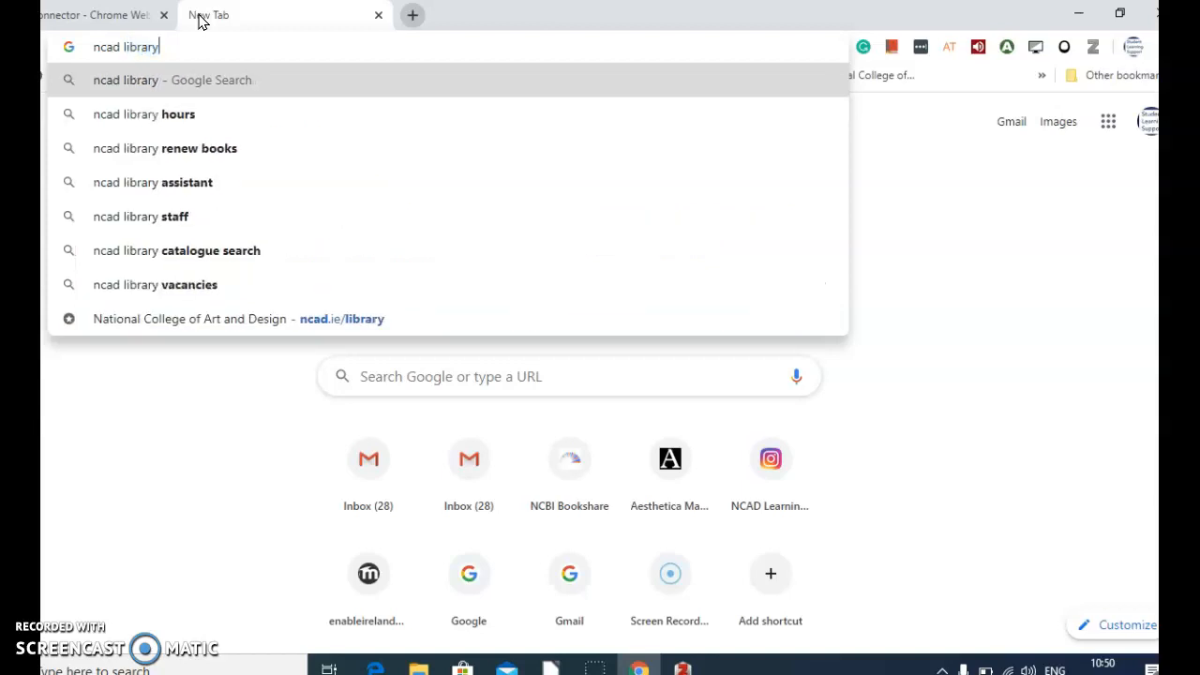
left_click(201, 76)
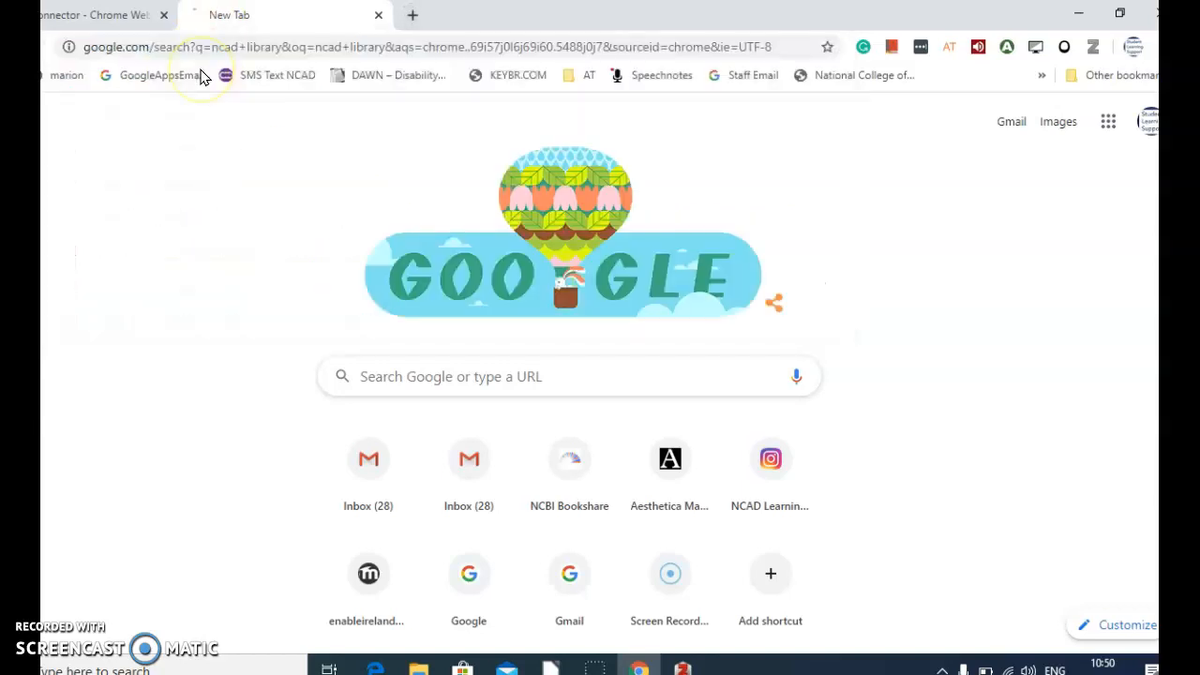
left_click(191, 283)
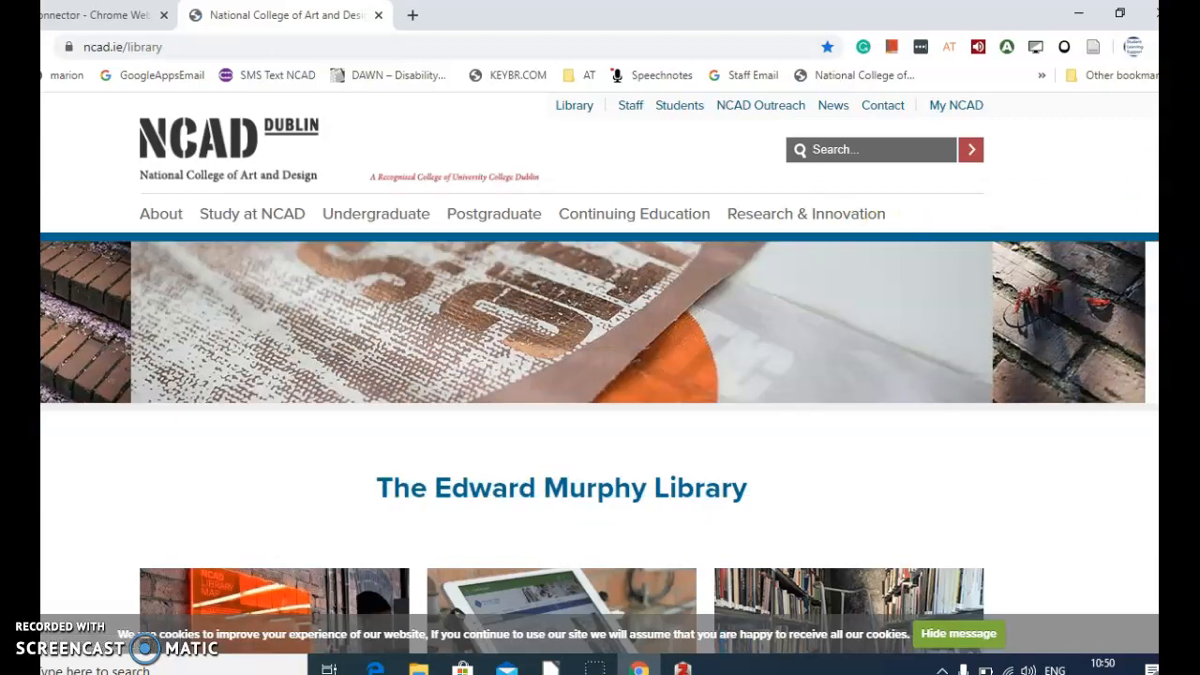
Step: Open the NCAD library catalogue from the library page and search it for "textures"
scroll(599, 372, "down", 3)
scroll(600, 373, "up", 2)
scroll(599, 372, "down", 2)
left_click(557, 387)
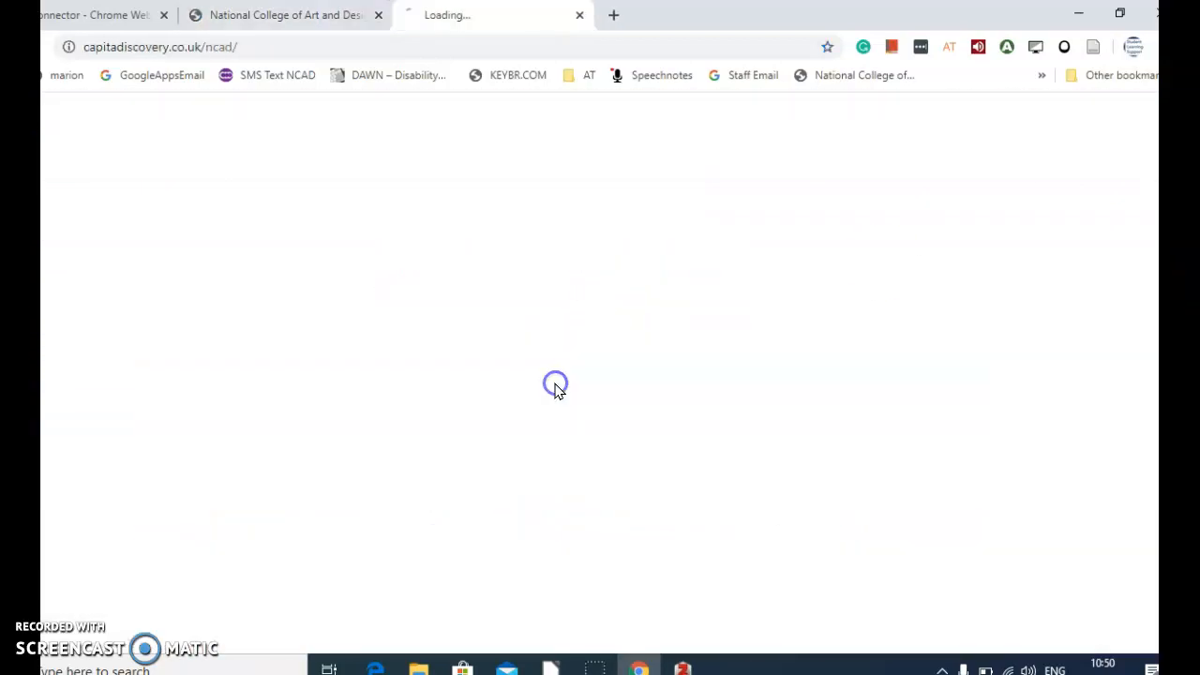
left_click(407, 375)
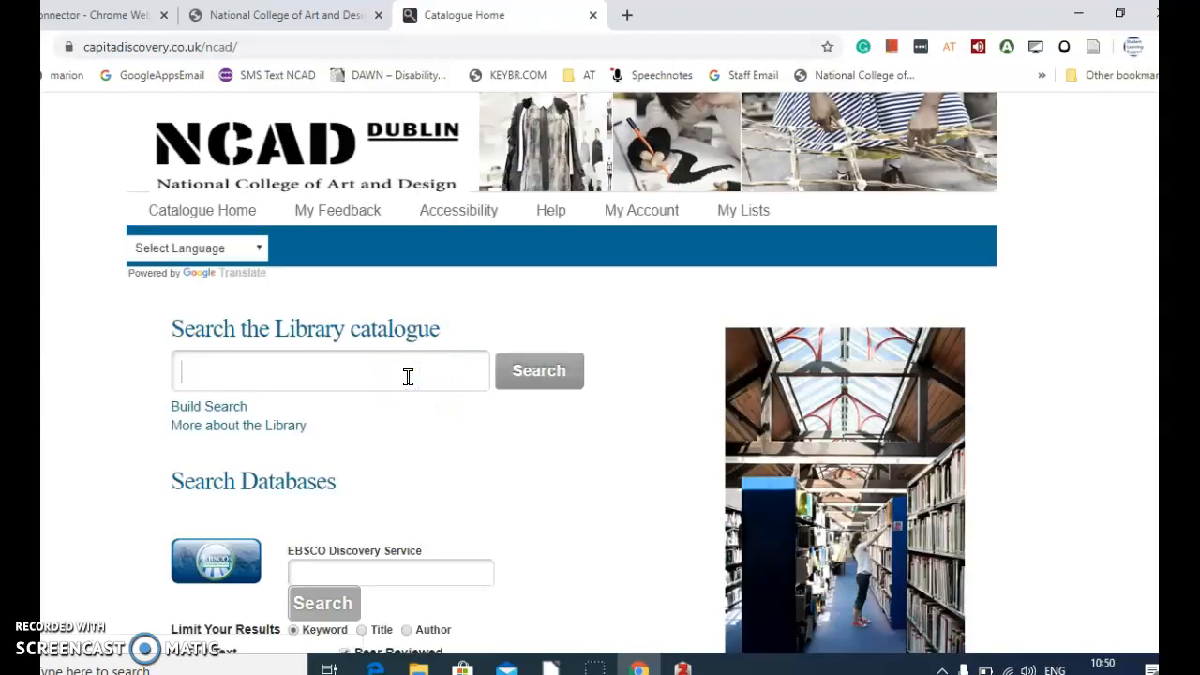
type("textures")
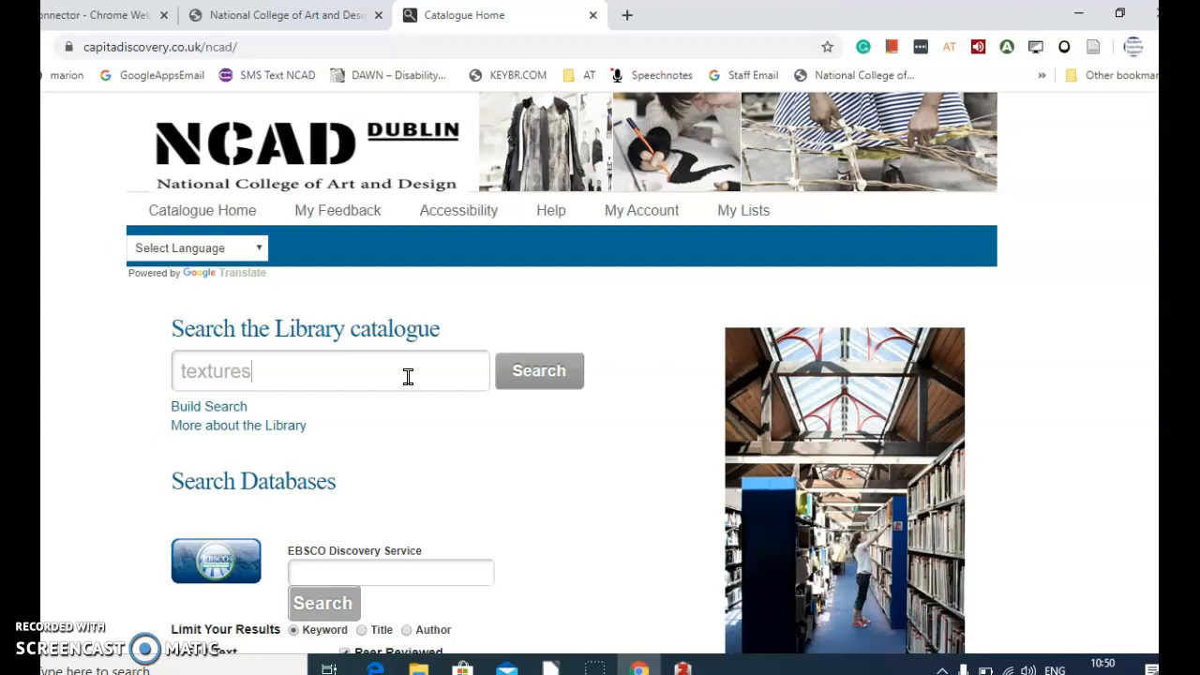
left_click(531, 401)
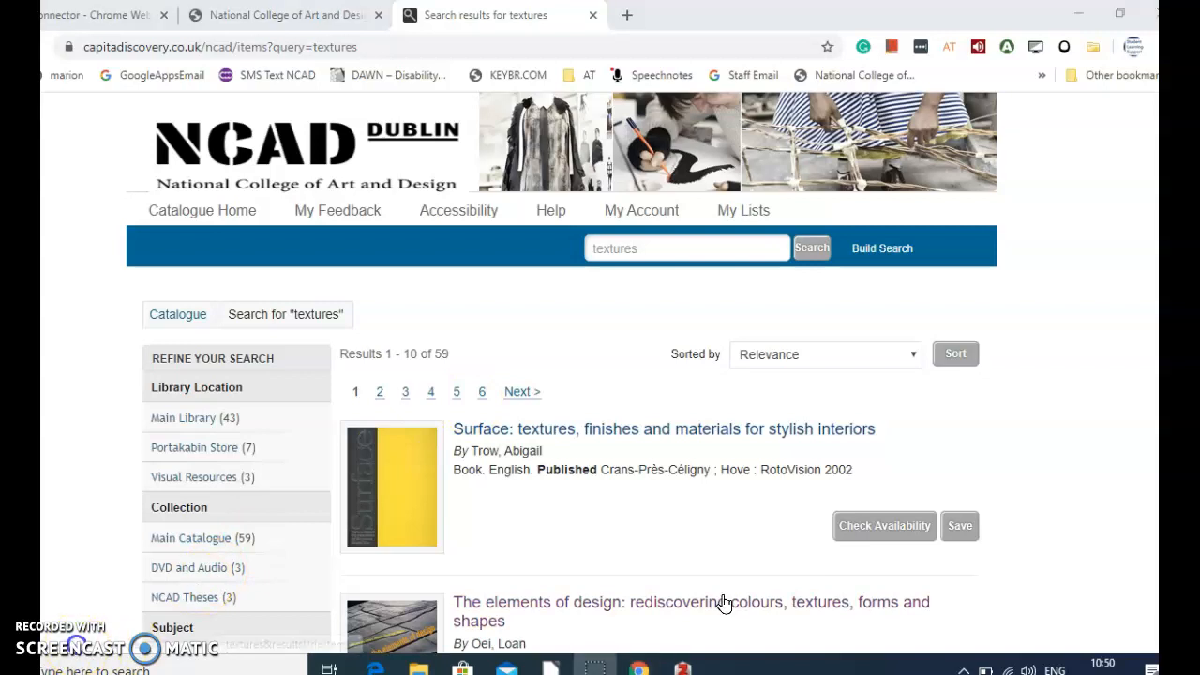
Step: Save the books "Surface", "The elements of design" and "Forms, textures, images" from the catalogue results to Zotero
scroll(718, 600, "down", 1)
scroll(718, 601, "down", 3)
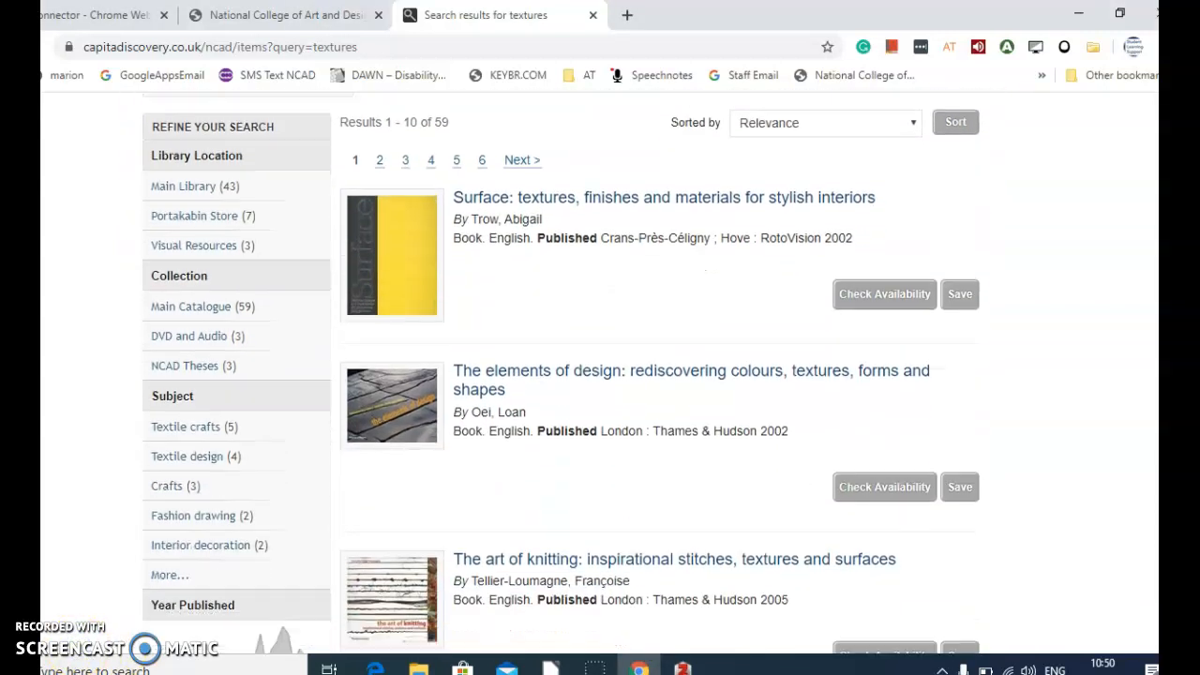
scroll(657, 375, "down", 3)
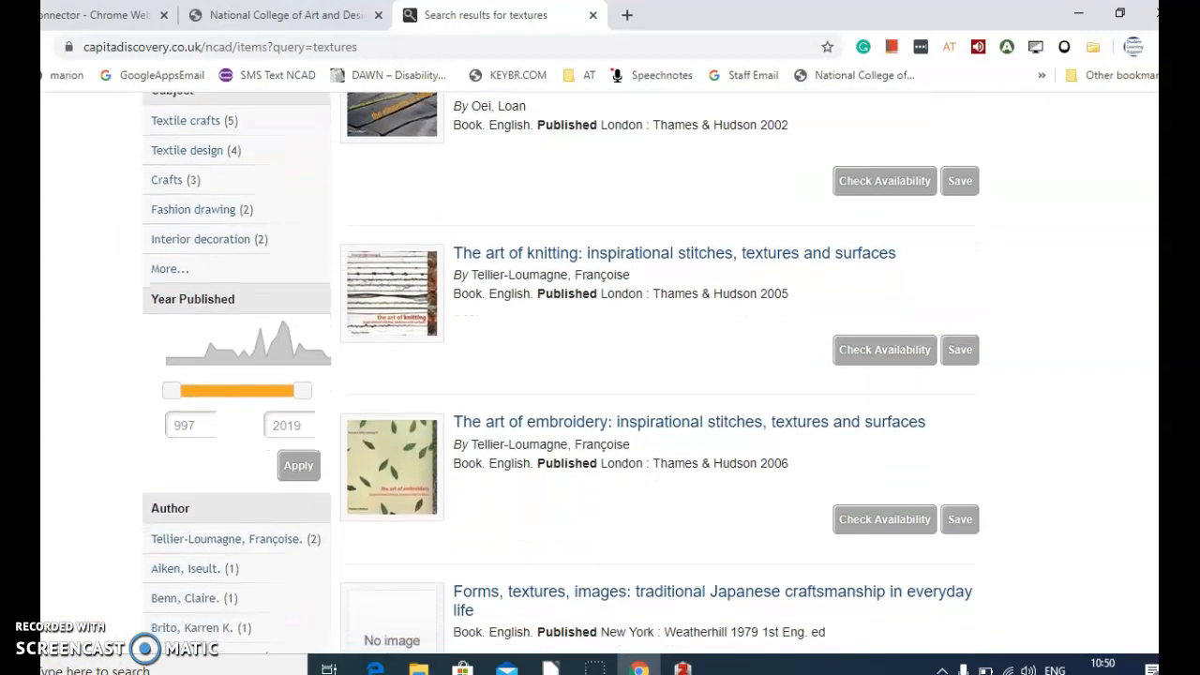
scroll(656, 375, "up", 7)
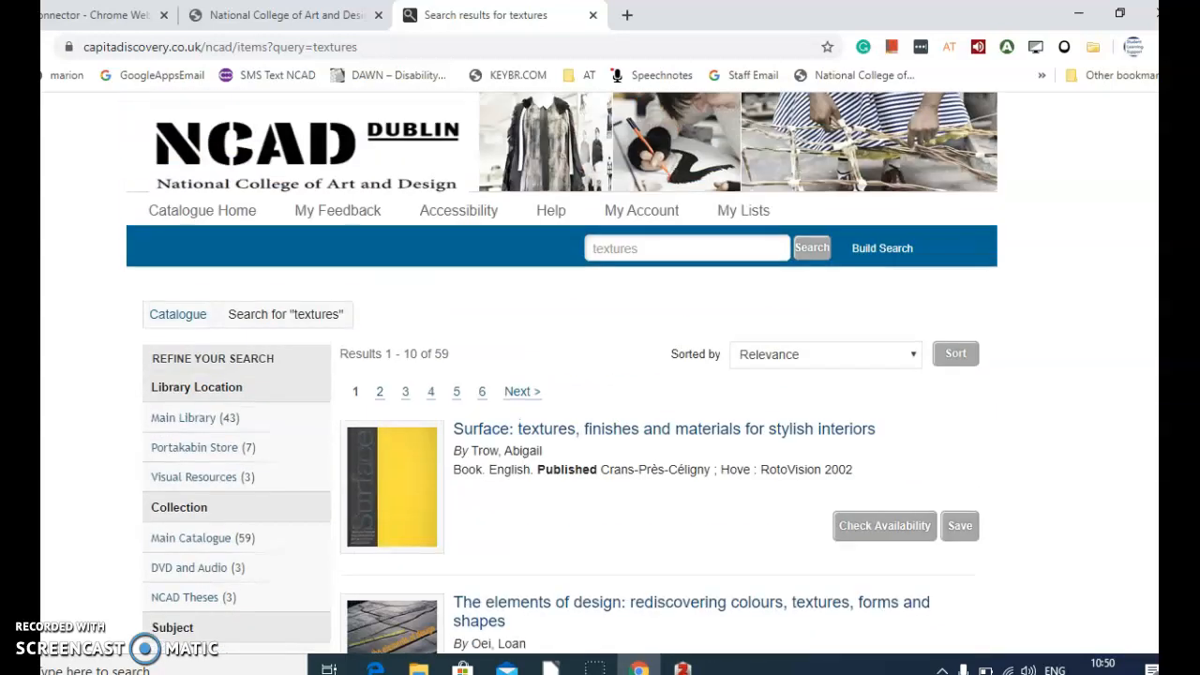
left_click(1093, 49)
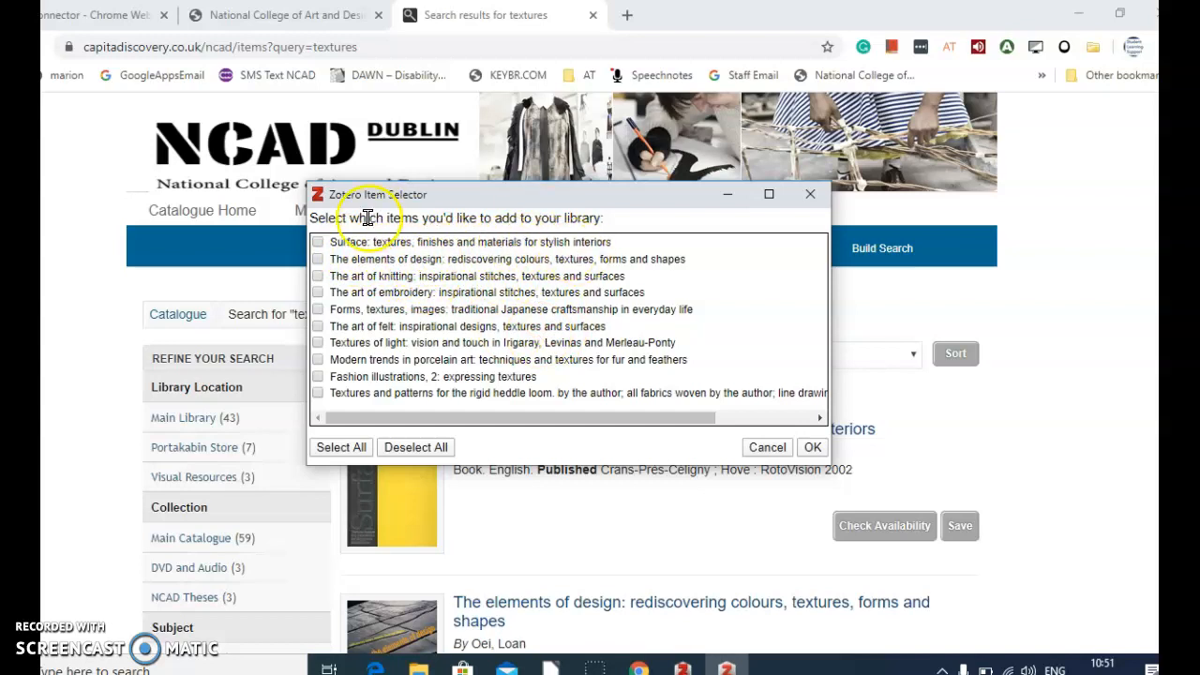
left_click(318, 242)
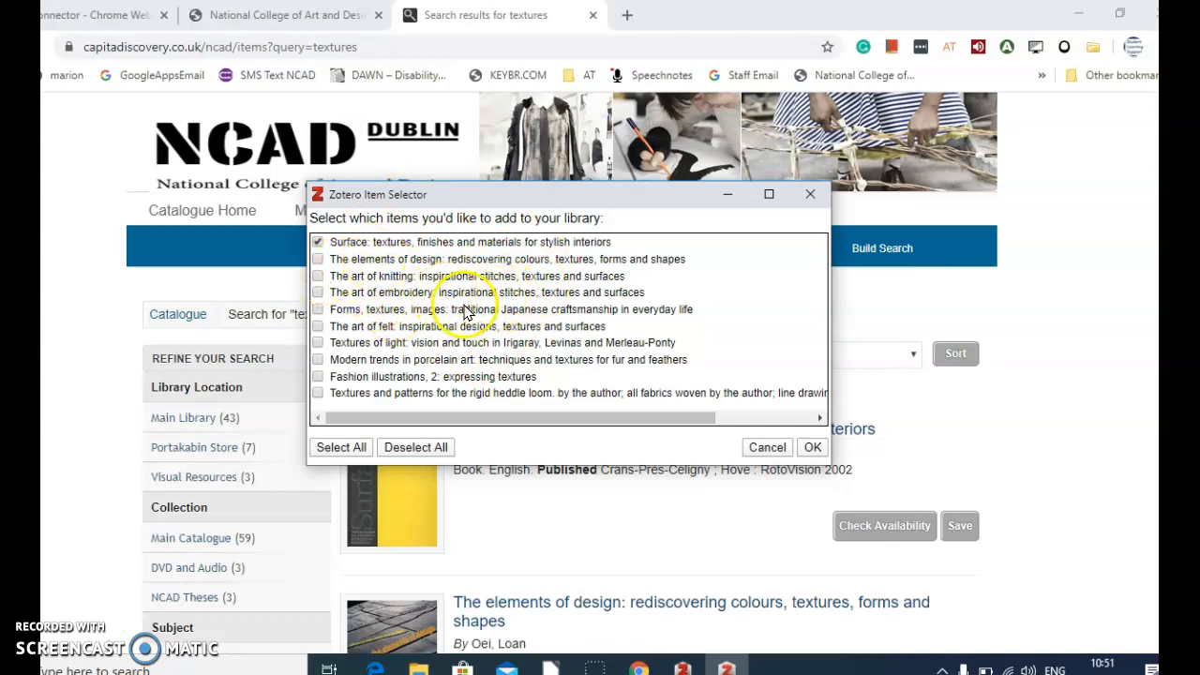
left_click(319, 309)
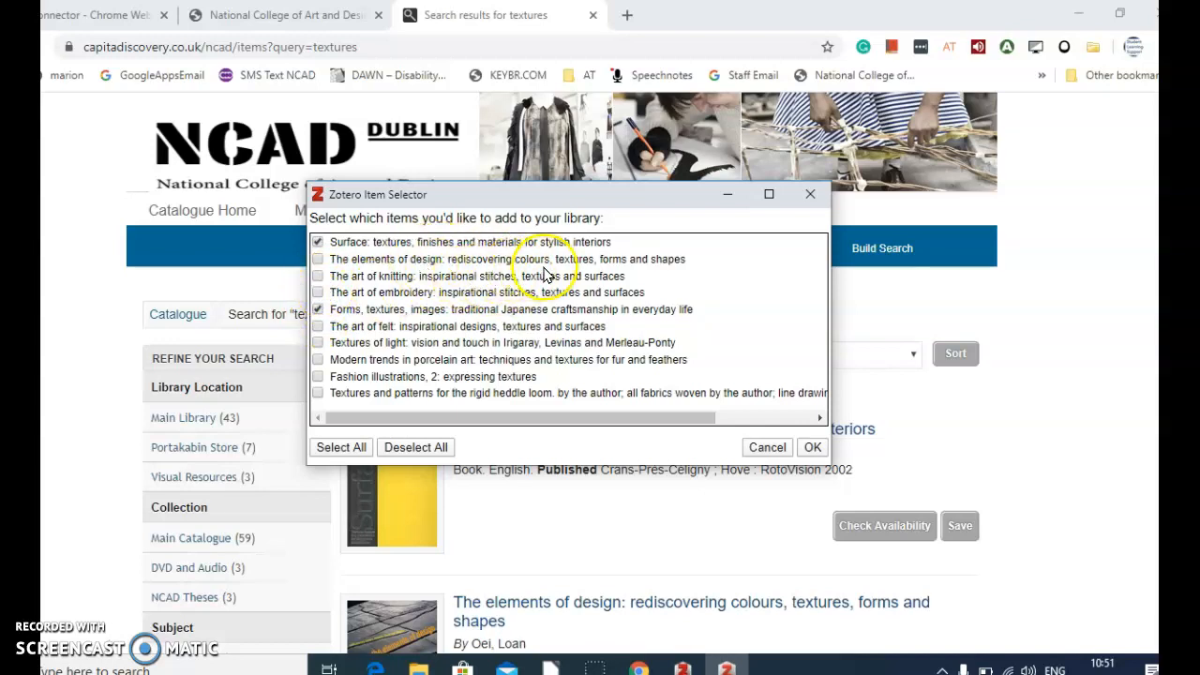
left_click(317, 259)
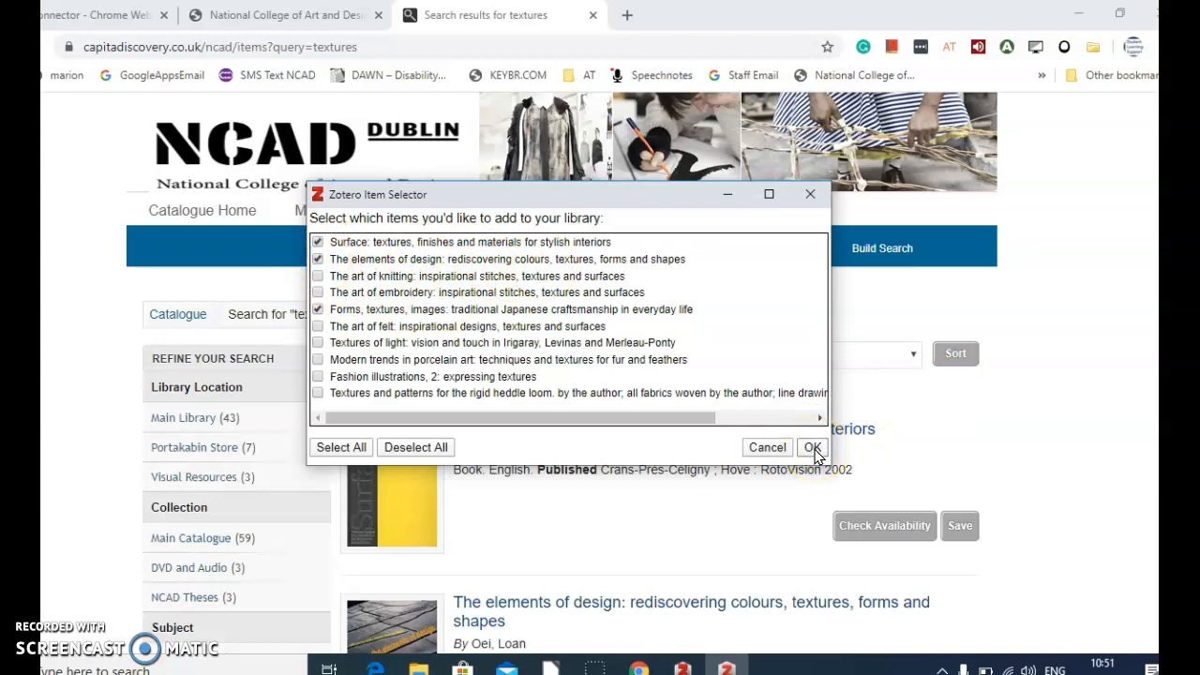
left_click(812, 448)
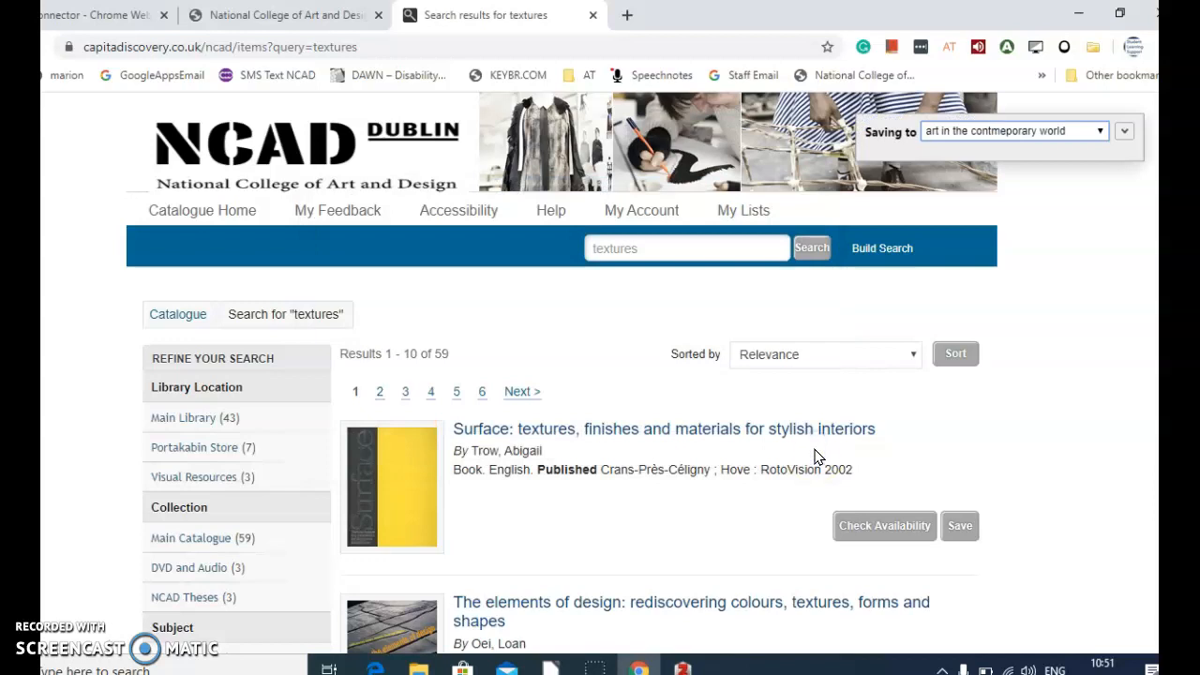
Step: Set the destination of the saved books to the "studio research 2020" collection and finish saving
left_click(1103, 133)
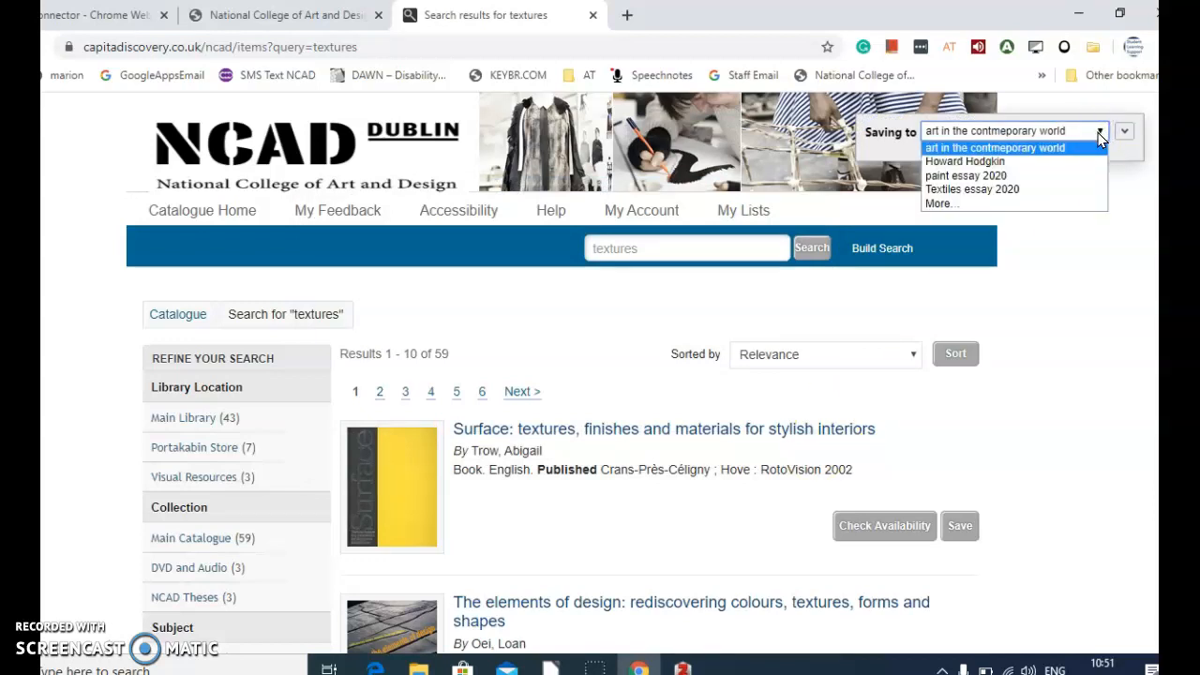
left_click(1003, 202)
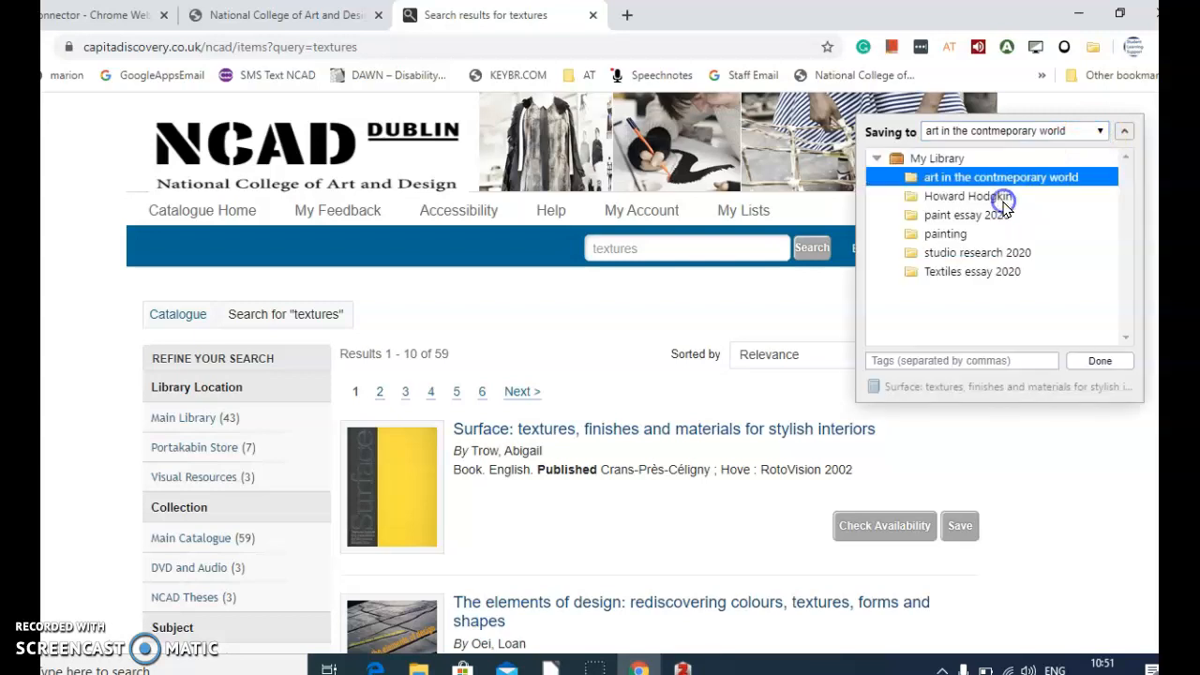
left_click(996, 253)
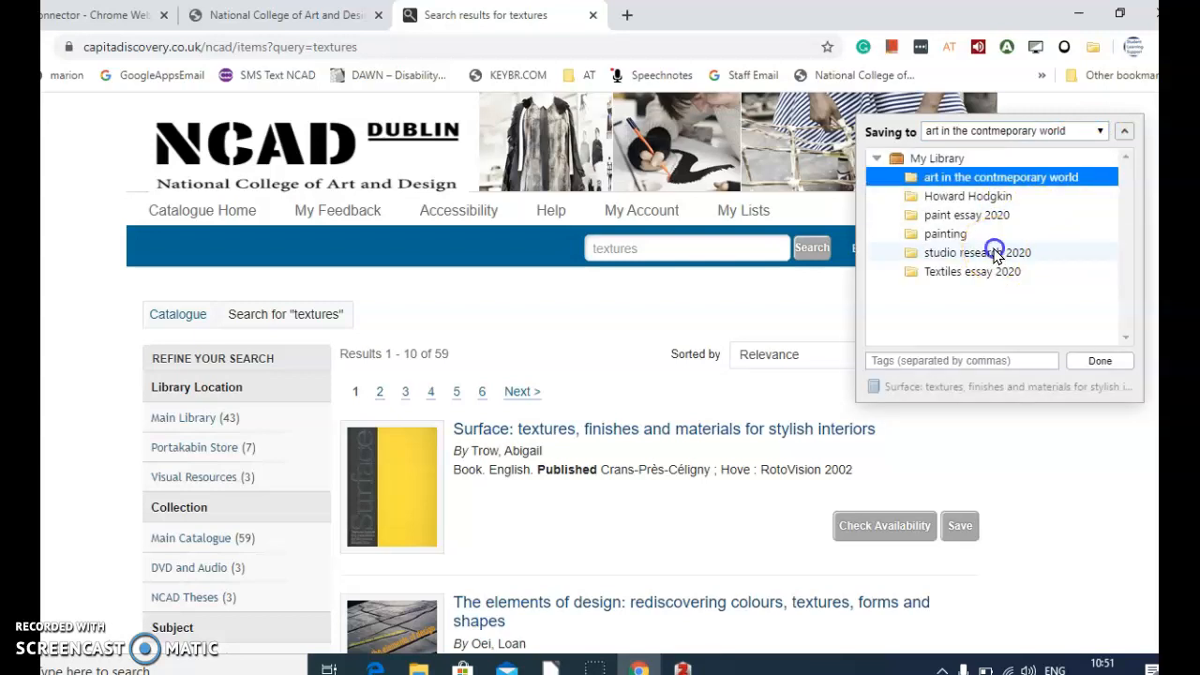
left_click(1102, 362)
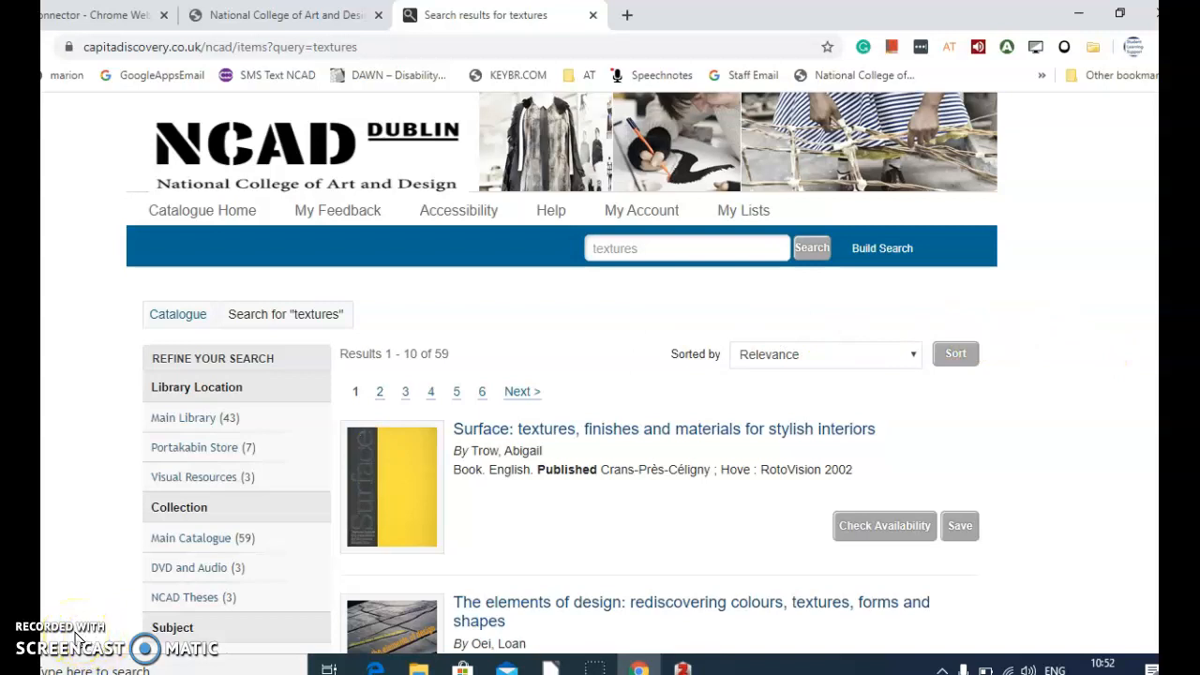
Step: Switch to Zotero and examine the bibliographic details of the three books in the "studio research 2020" collection
left_click(1080, 19)
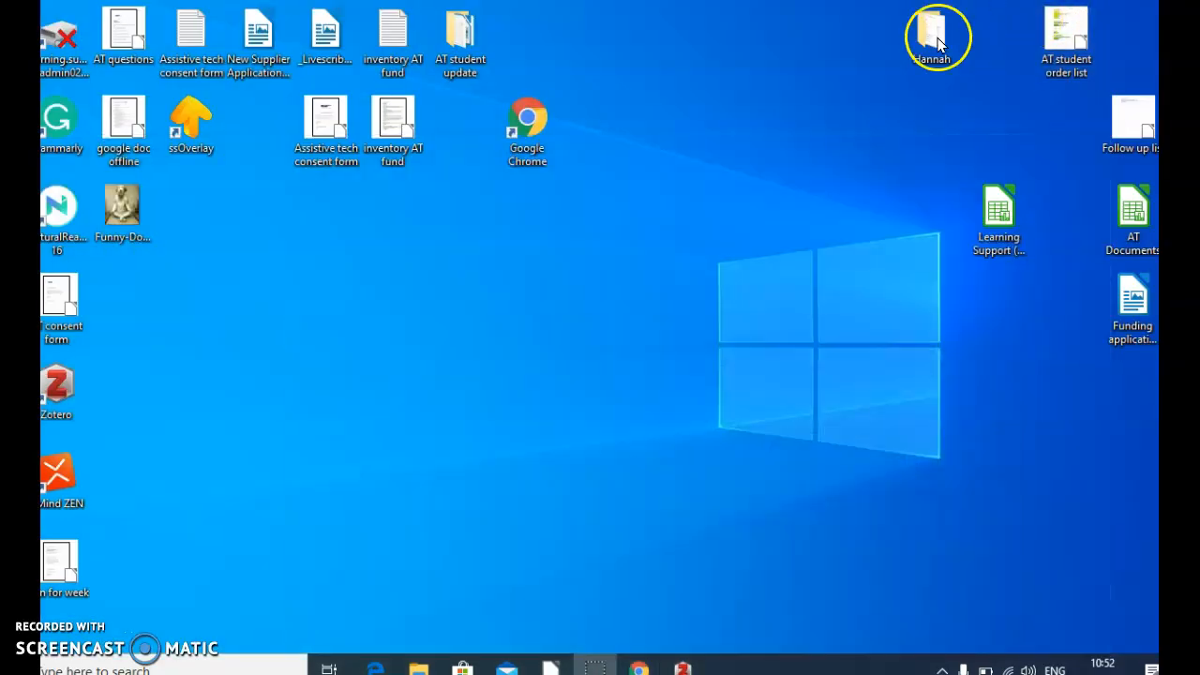
double_click(58, 382)
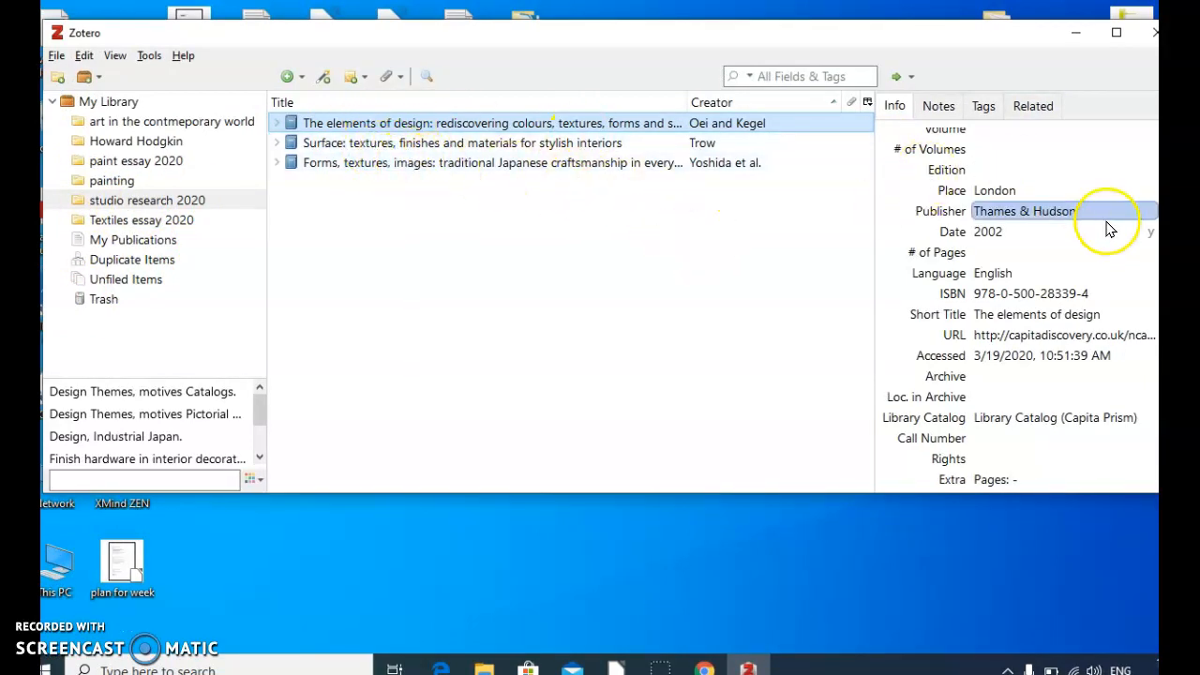
scroll(1106, 231, "up", 3)
scroll(980, 281, "down", 5)
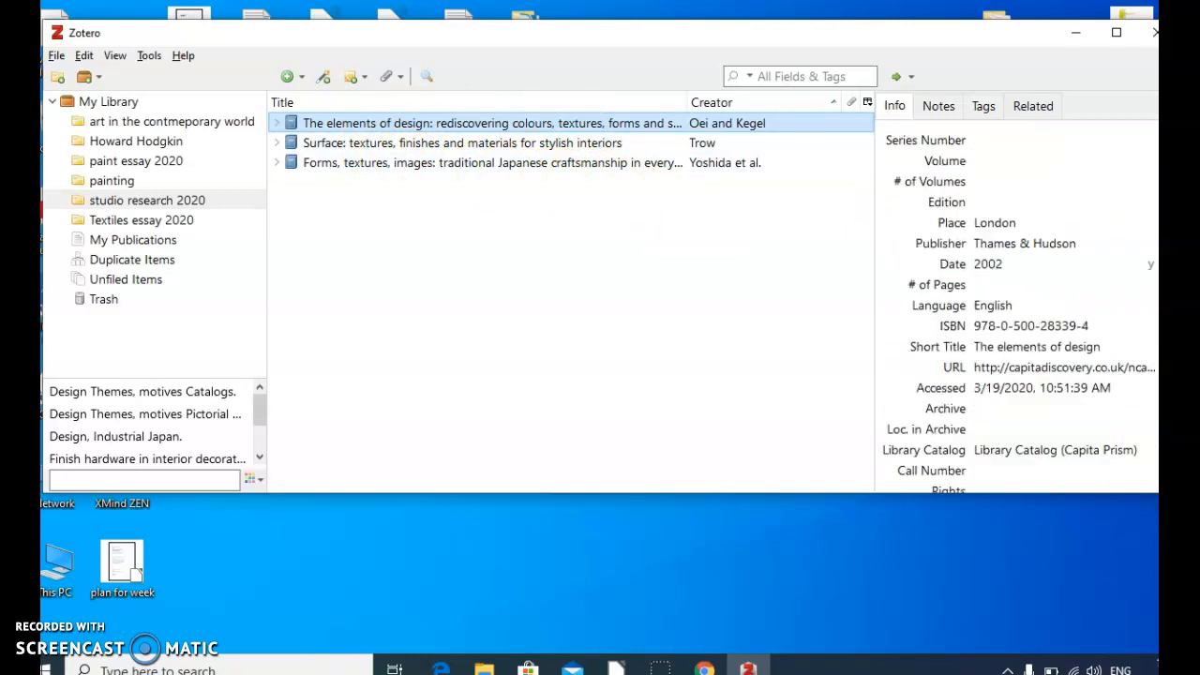
left_click(605, 150)
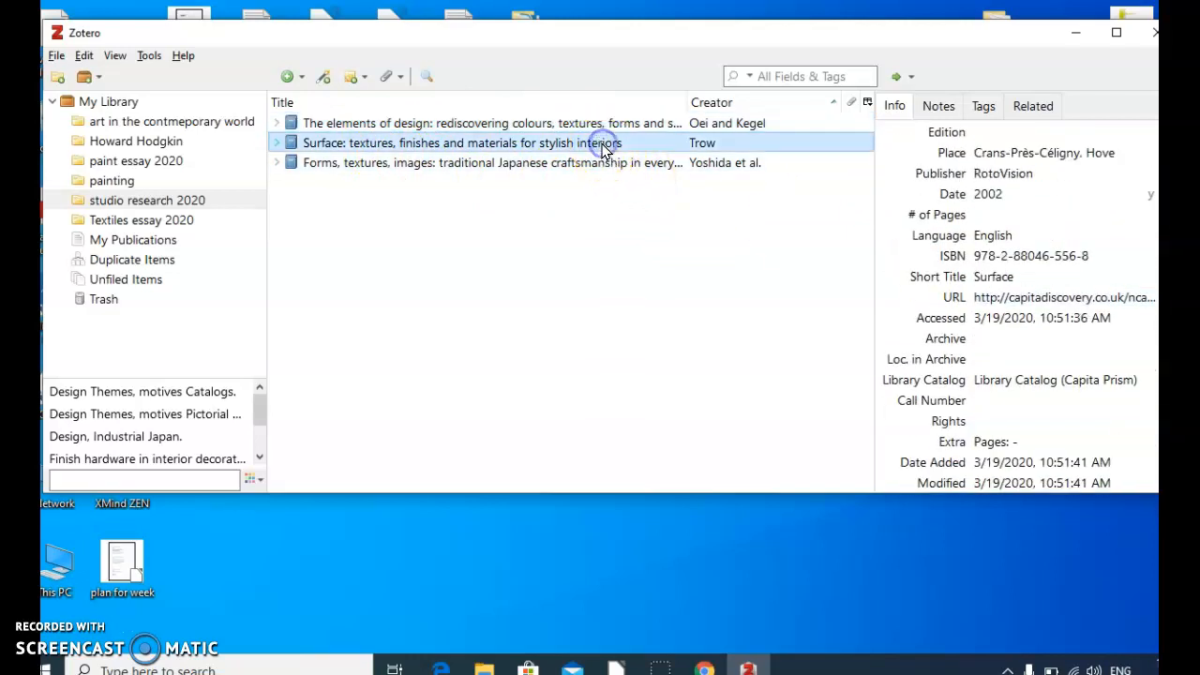
left_click(591, 164)
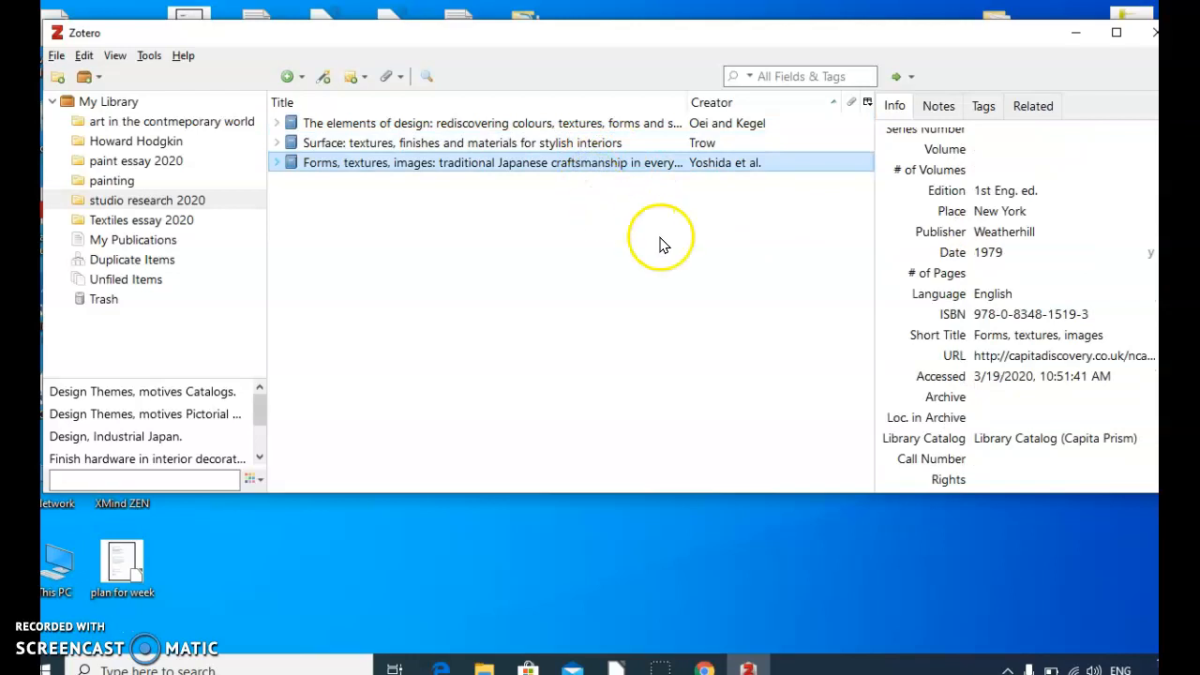
Step: Bring the whole Zotero window into view and close it
left_click(80, 645)
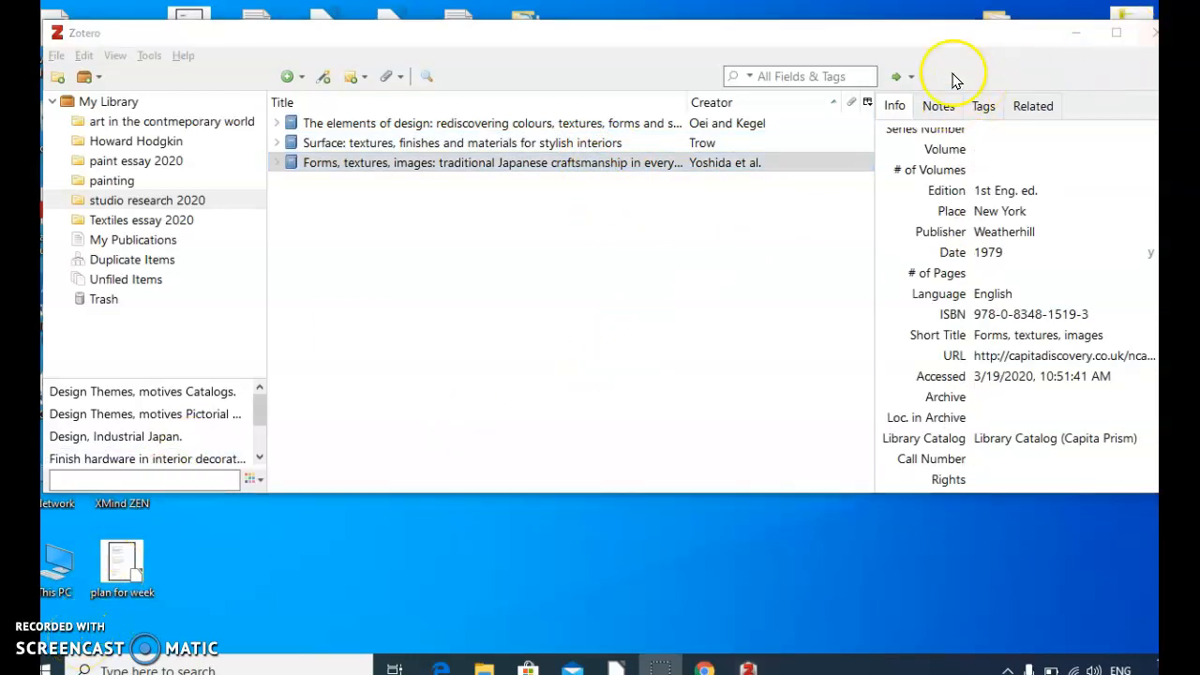
left_click_drag(852, 37, 787, 24)
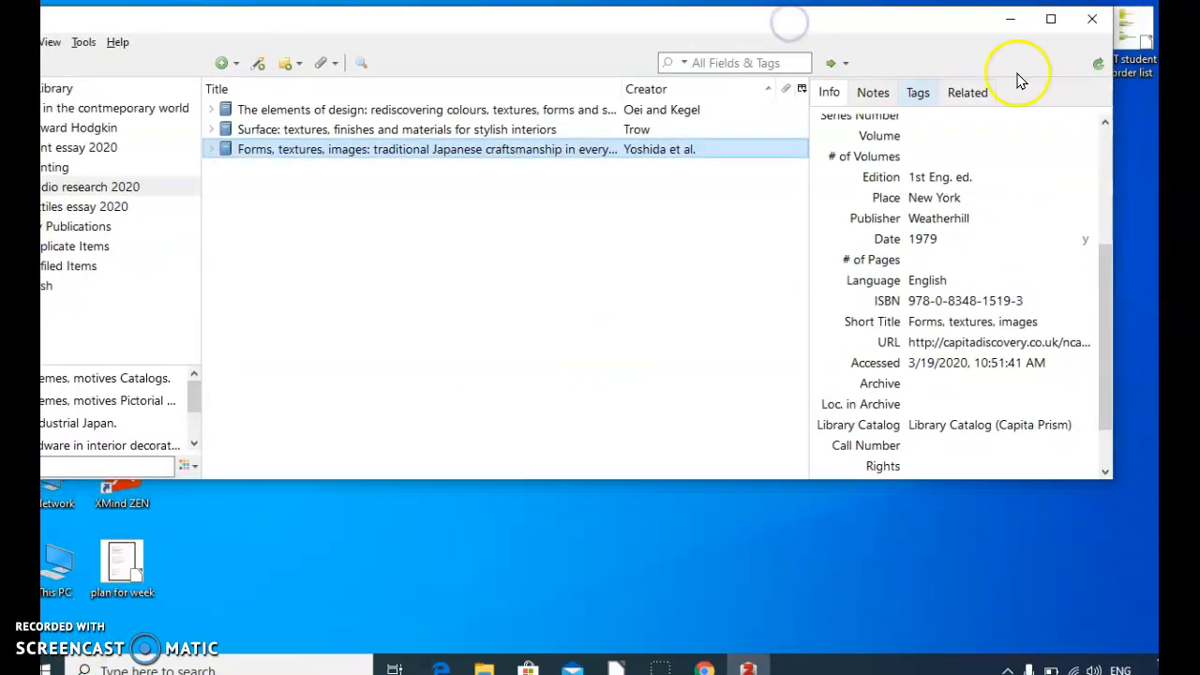
left_click(1093, 20)
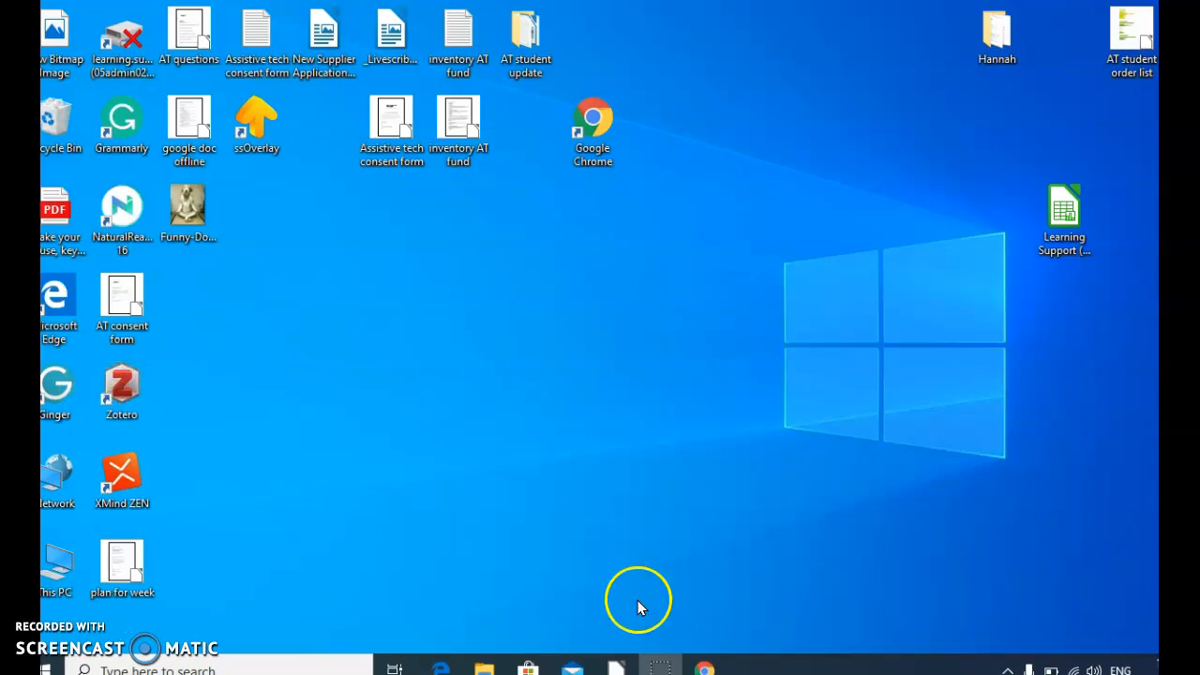
Step: Switch to Chrome, open Google Docs from the Google apps and create a blank document
mouse_move(704, 664)
left_click(701, 577)
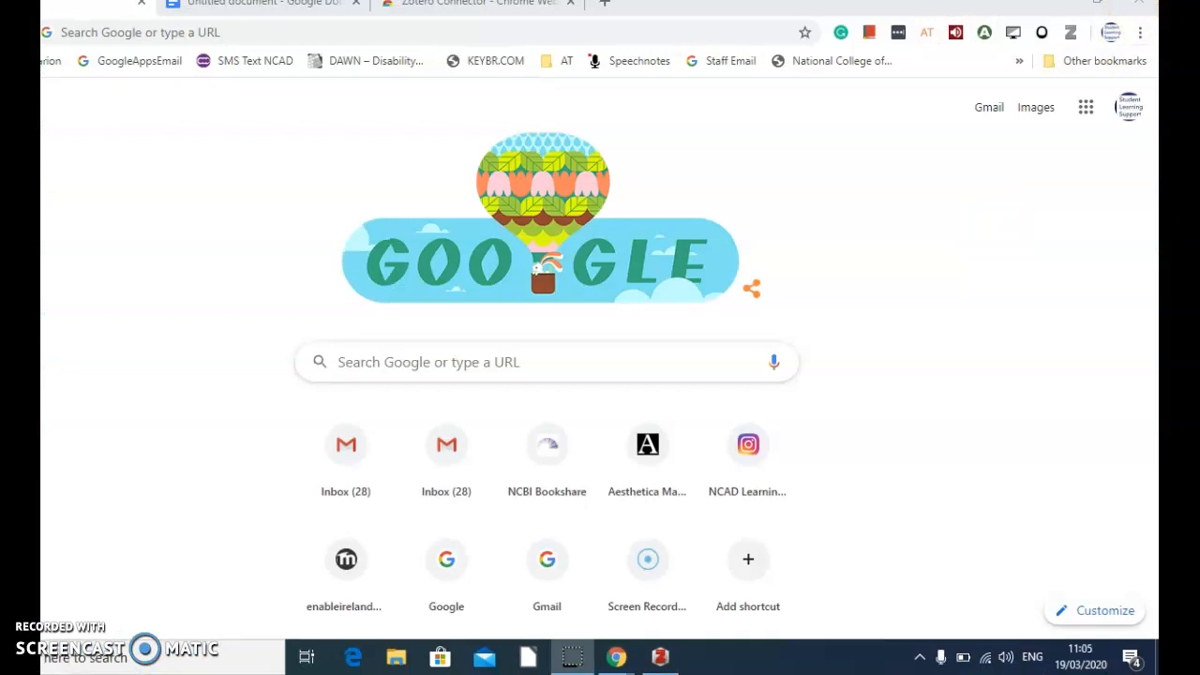
left_click(1088, 111)
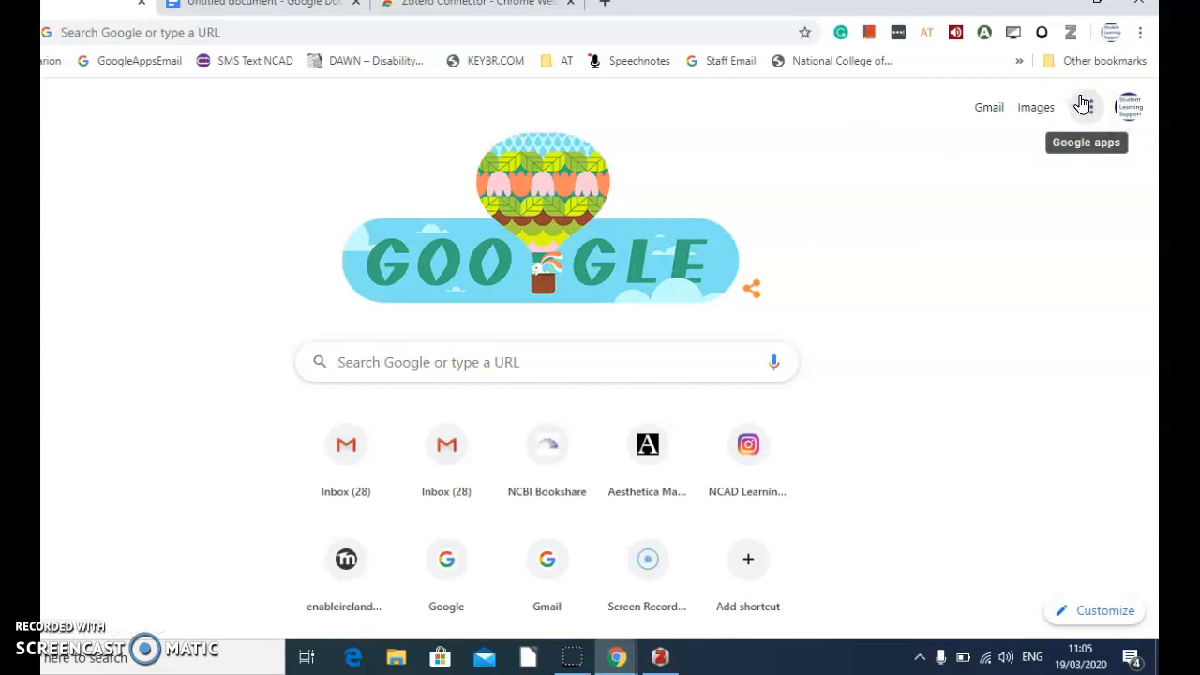
left_click(1085, 105)
left_click(903, 371)
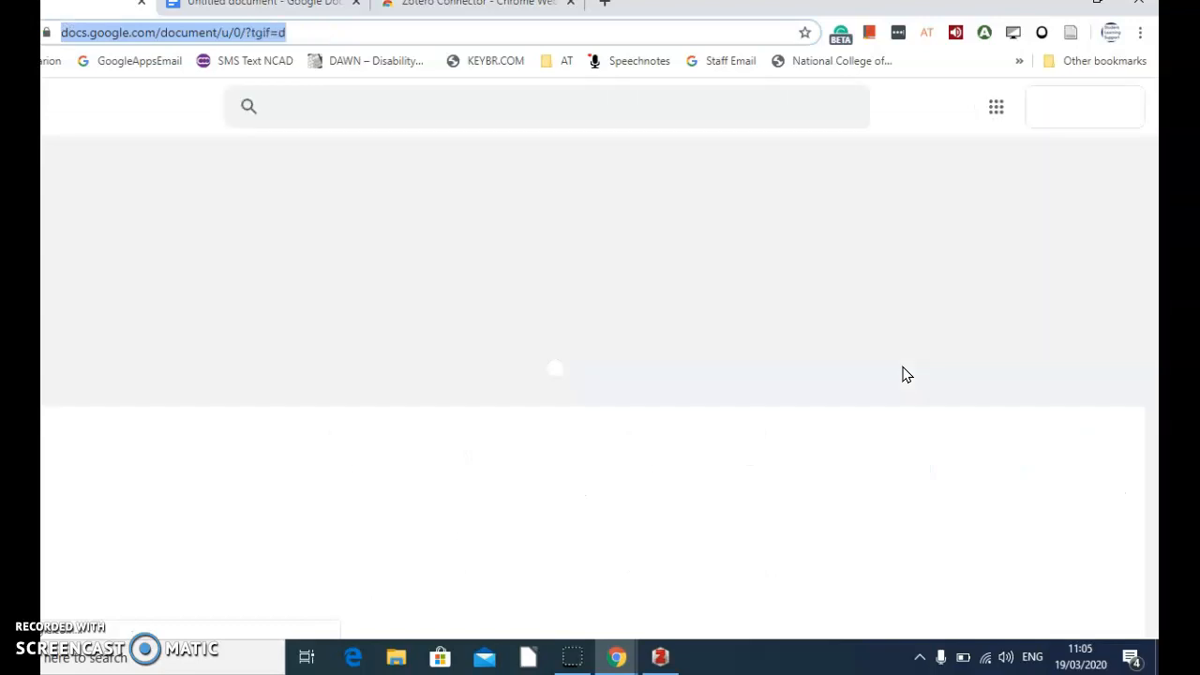
left_click(273, 345)
left_click(192, 272)
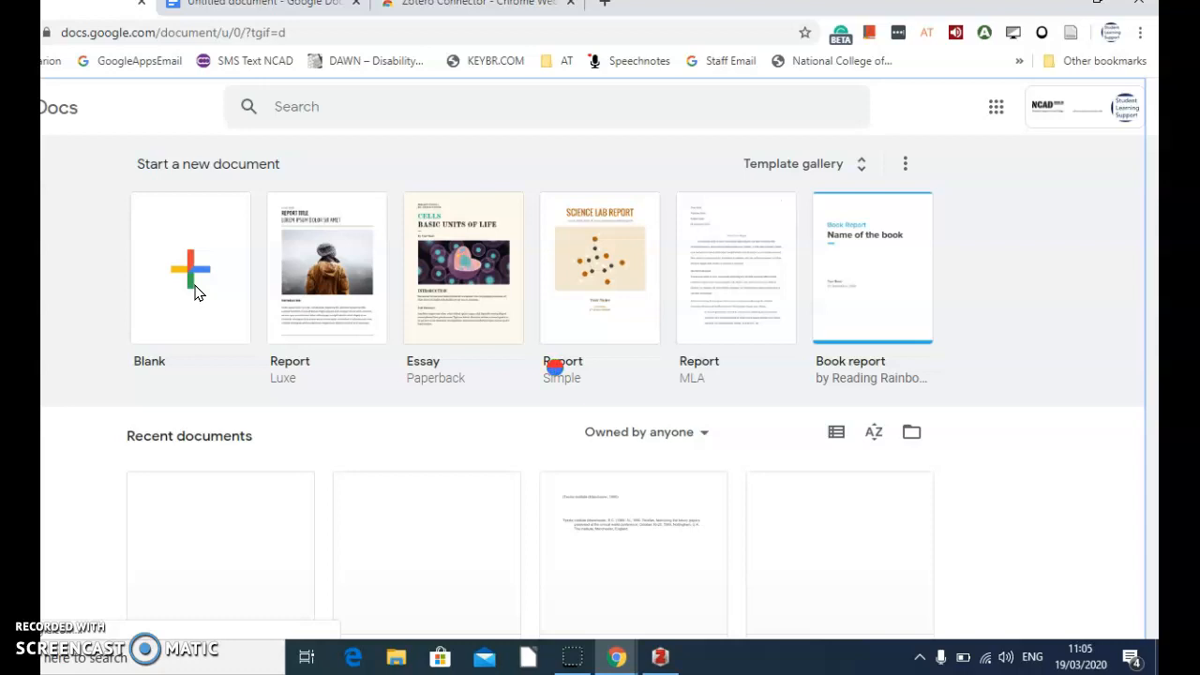
left_click(178, 284)
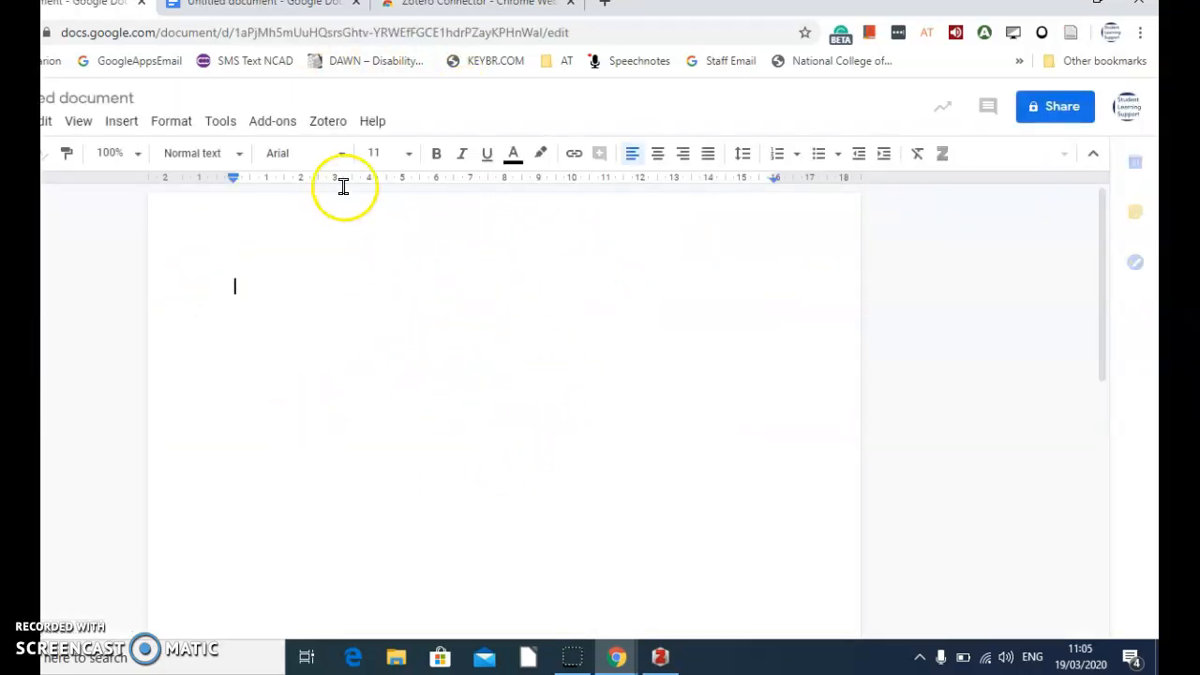
Step: Start adding a Zotero citation in the blank document and authorise Zotero with the Assistive Technology Google account
left_click(339, 128)
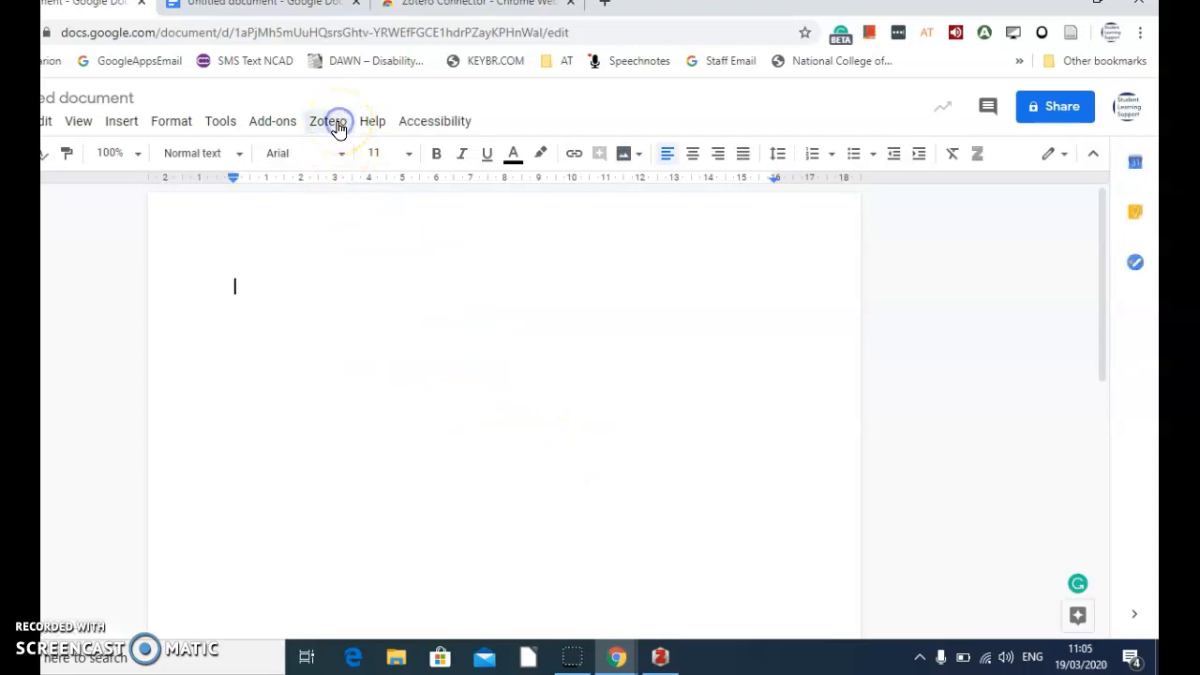
left_click(335, 127)
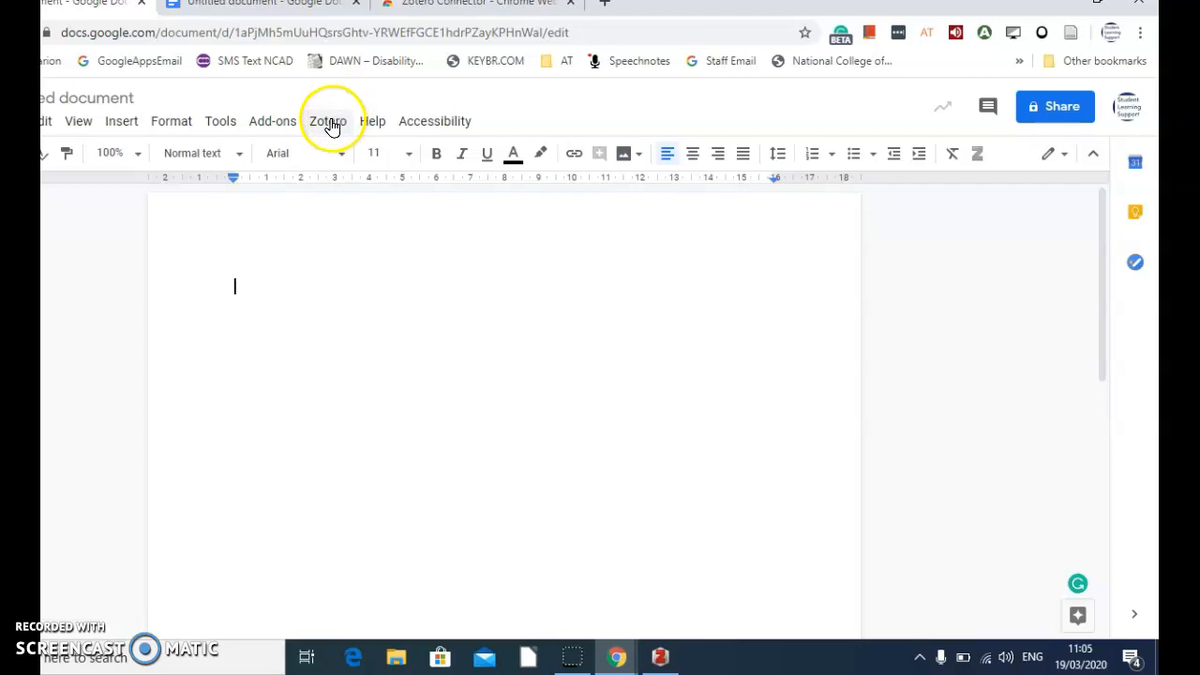
left_click(330, 128)
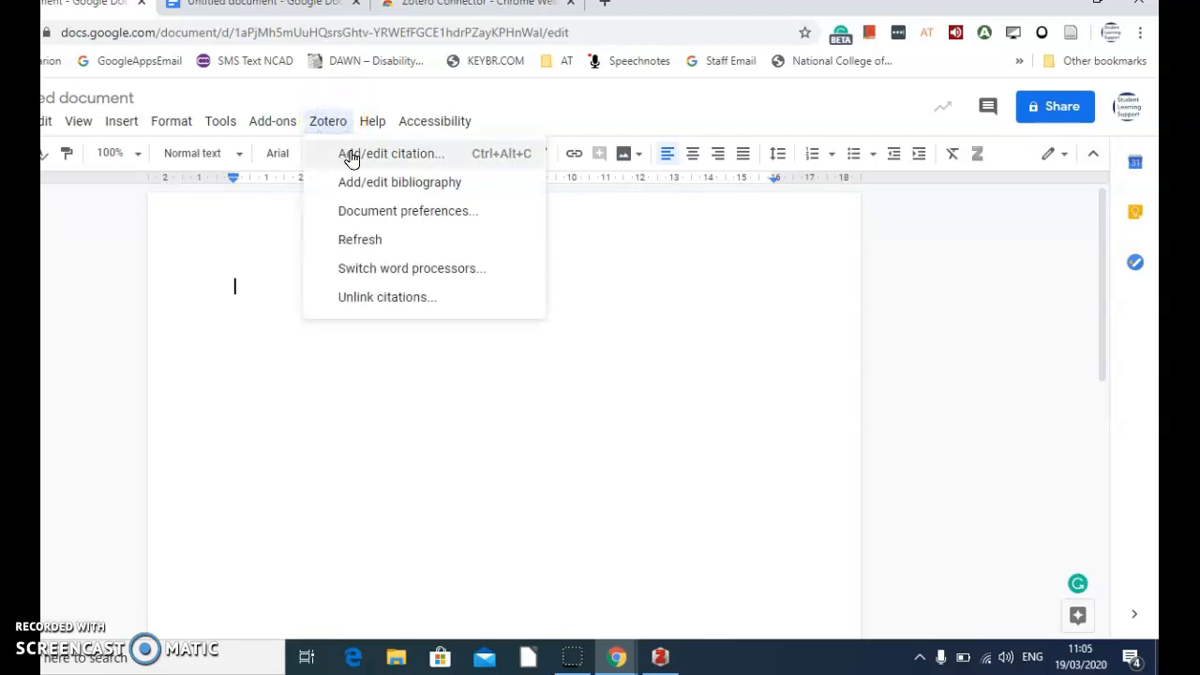
left_click(347, 154)
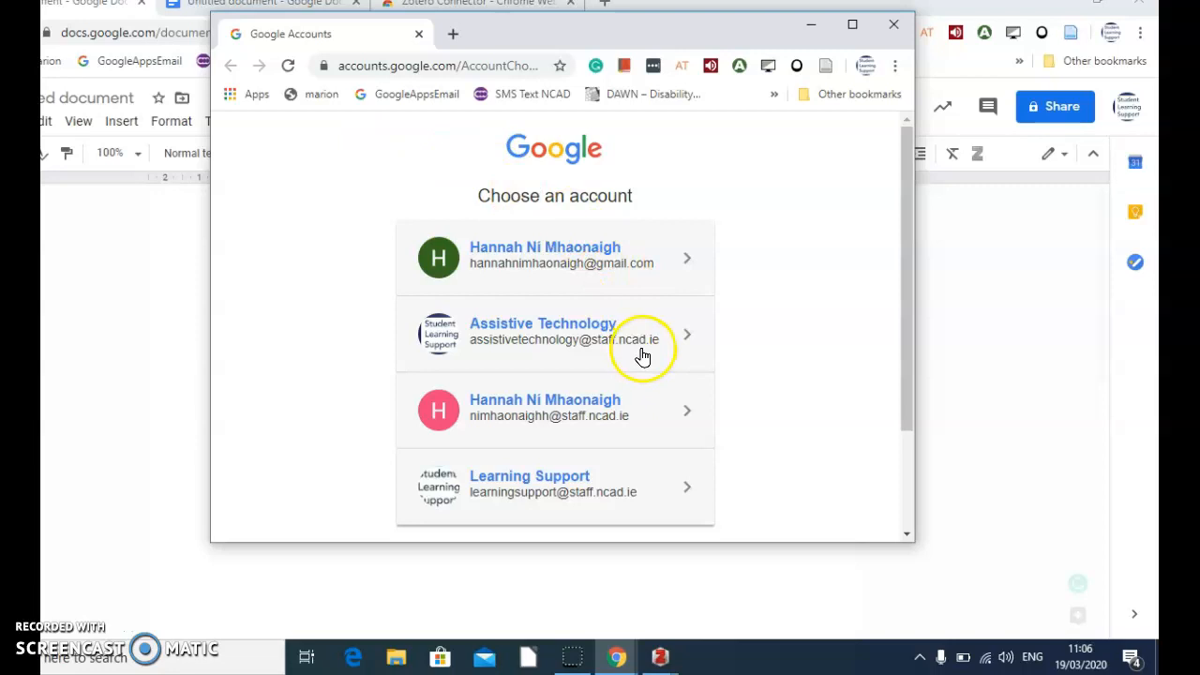
left_click(569, 330)
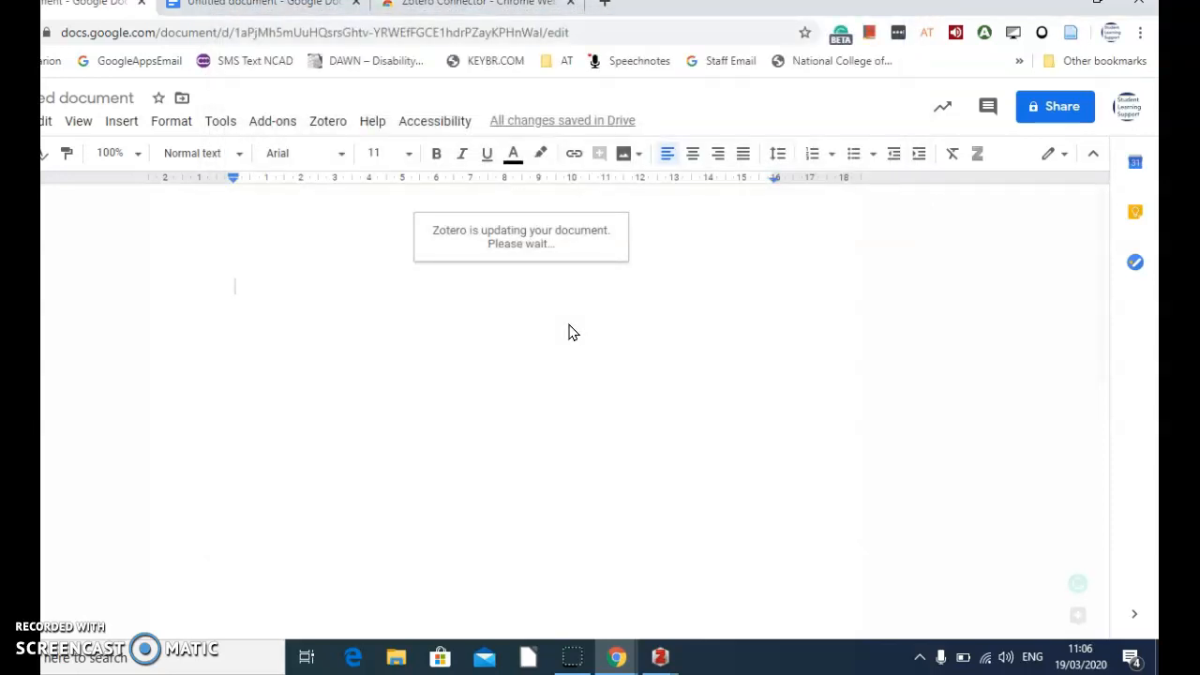
Step: Uncover Zotero's Document Preferences behind the browser and set the citation style to Elsevier - Harvard (with titles)
left_click(316, 342)
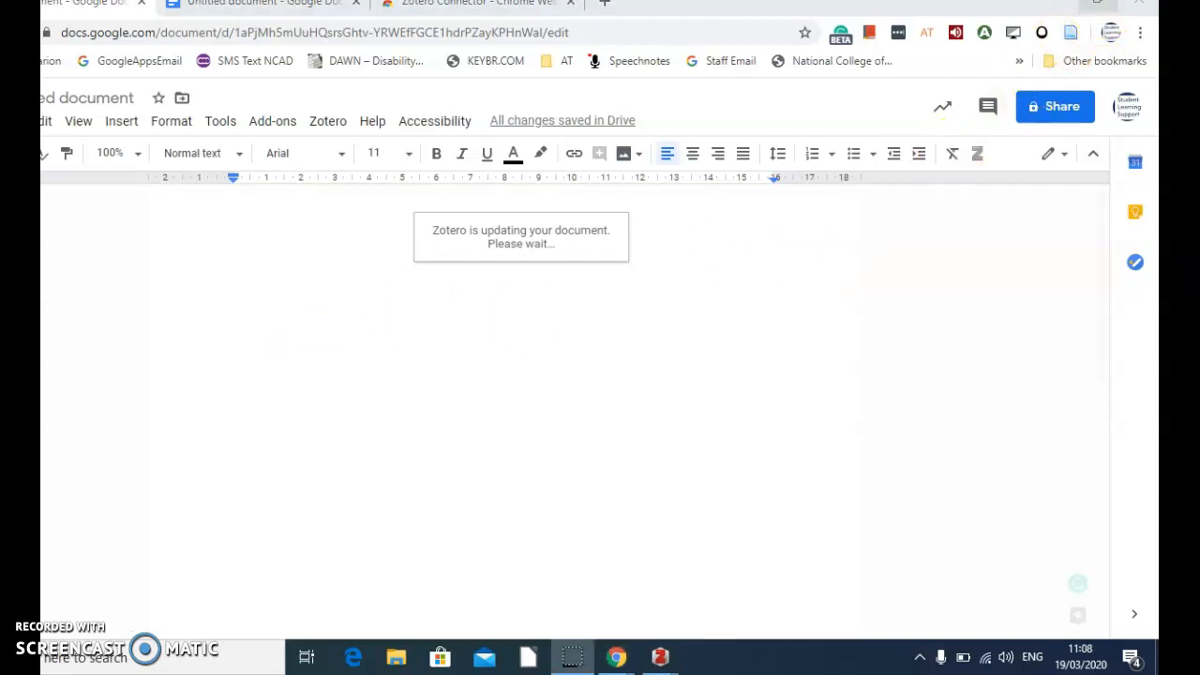
left_click(1099, 11)
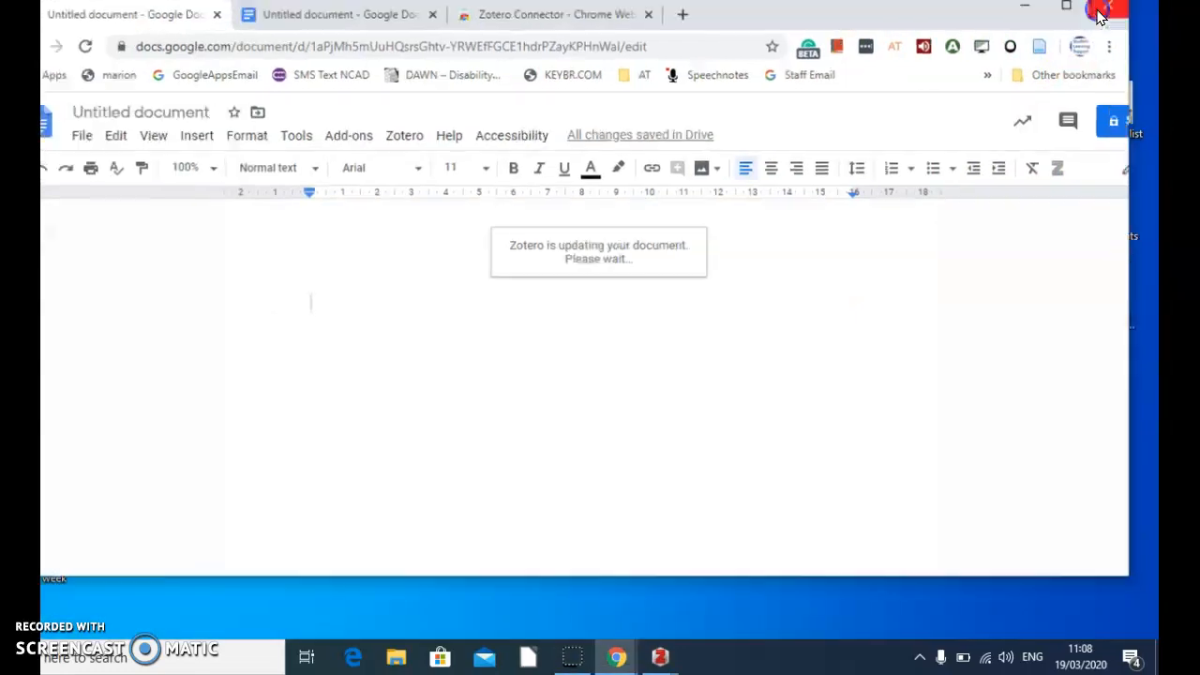
left_click_drag(952, 19, 554, 398)
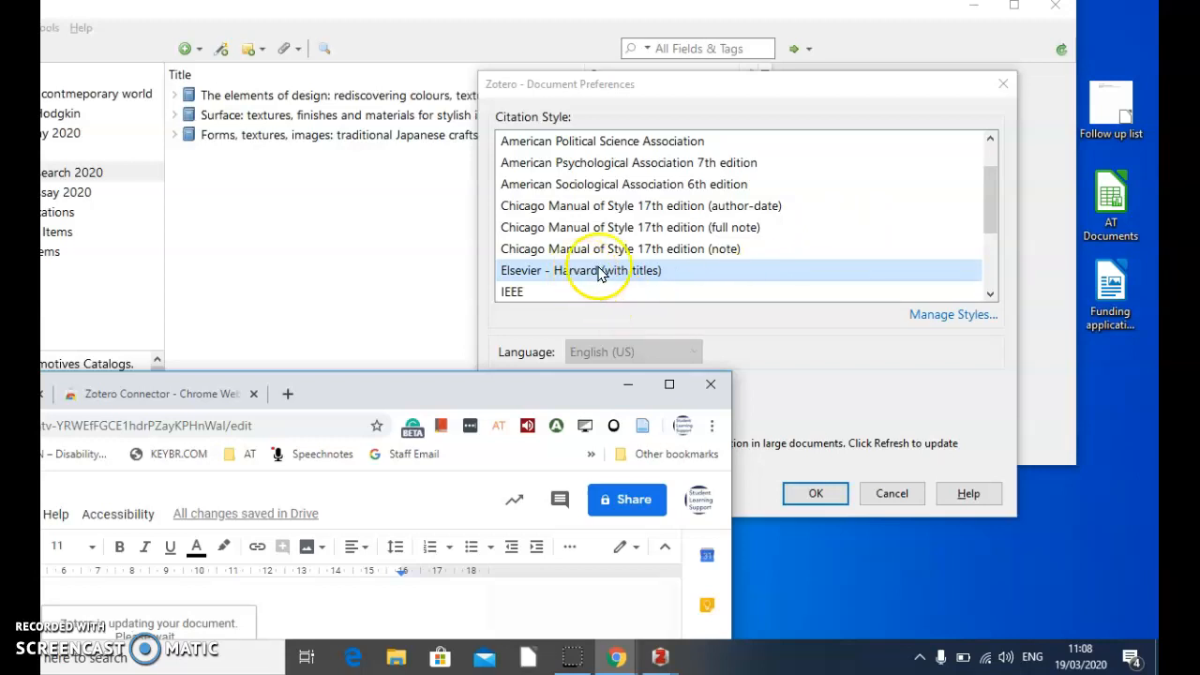
left_click(809, 489)
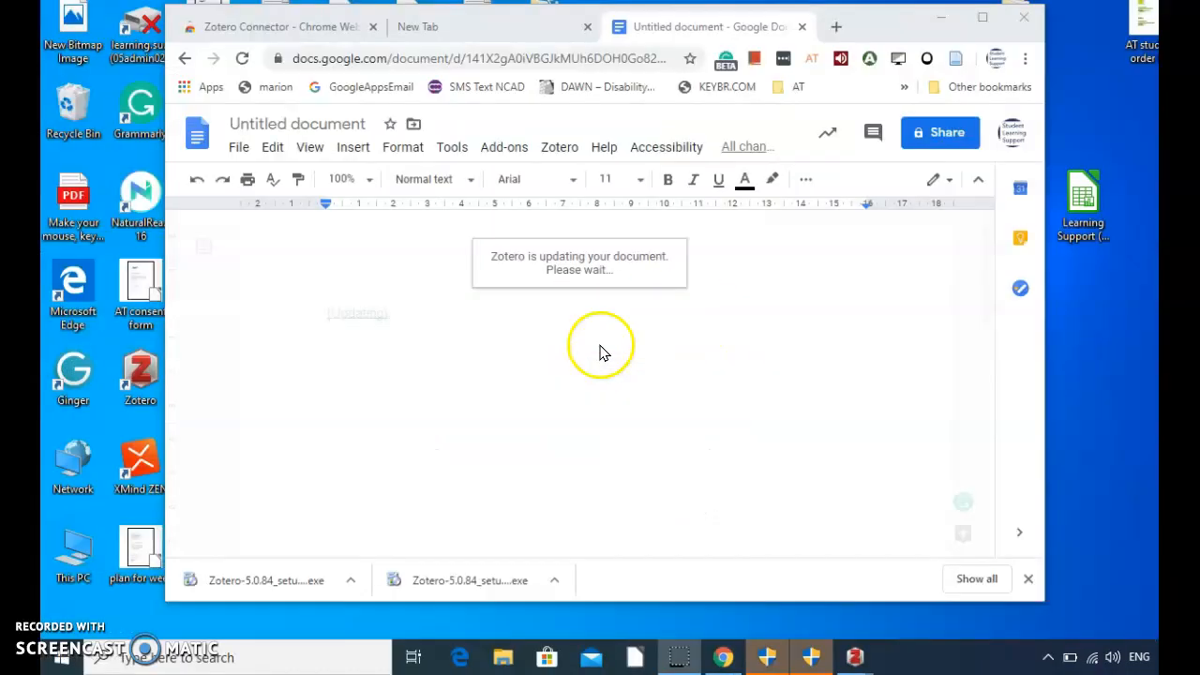
Step: Insert a Zotero citation for "Howard Hodgkin: small paintings, 1975-1989", found by searching for "painting"
left_click_drag(891, 27, 910, 48)
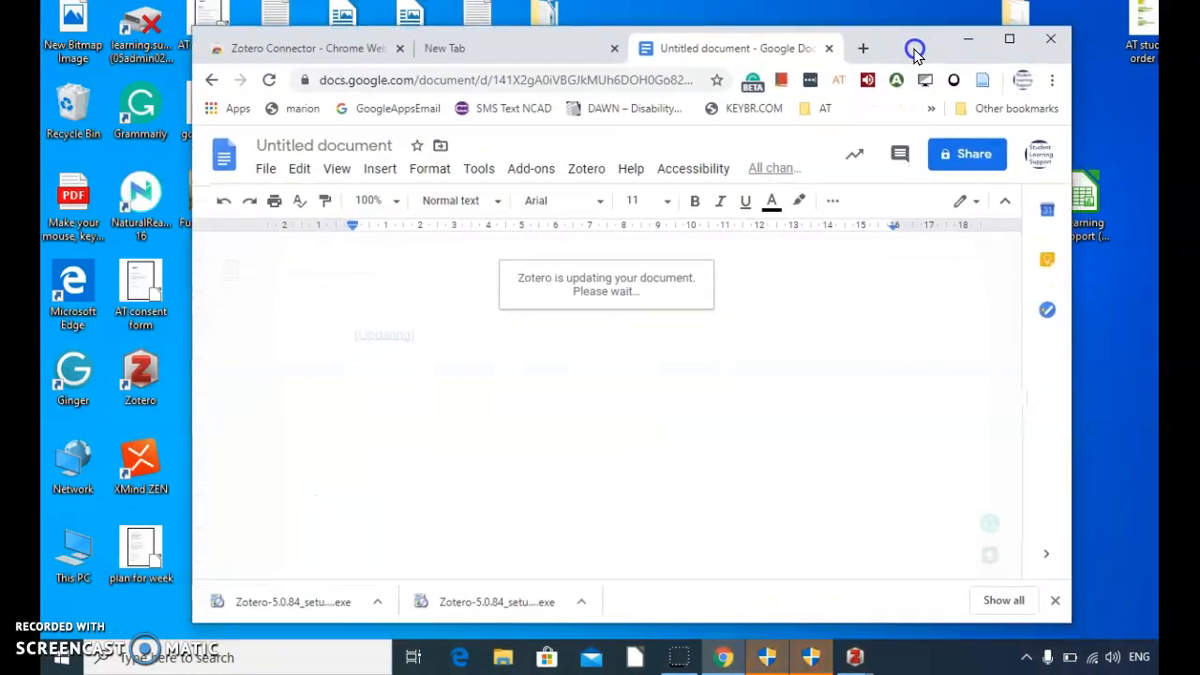
left_click(586, 168)
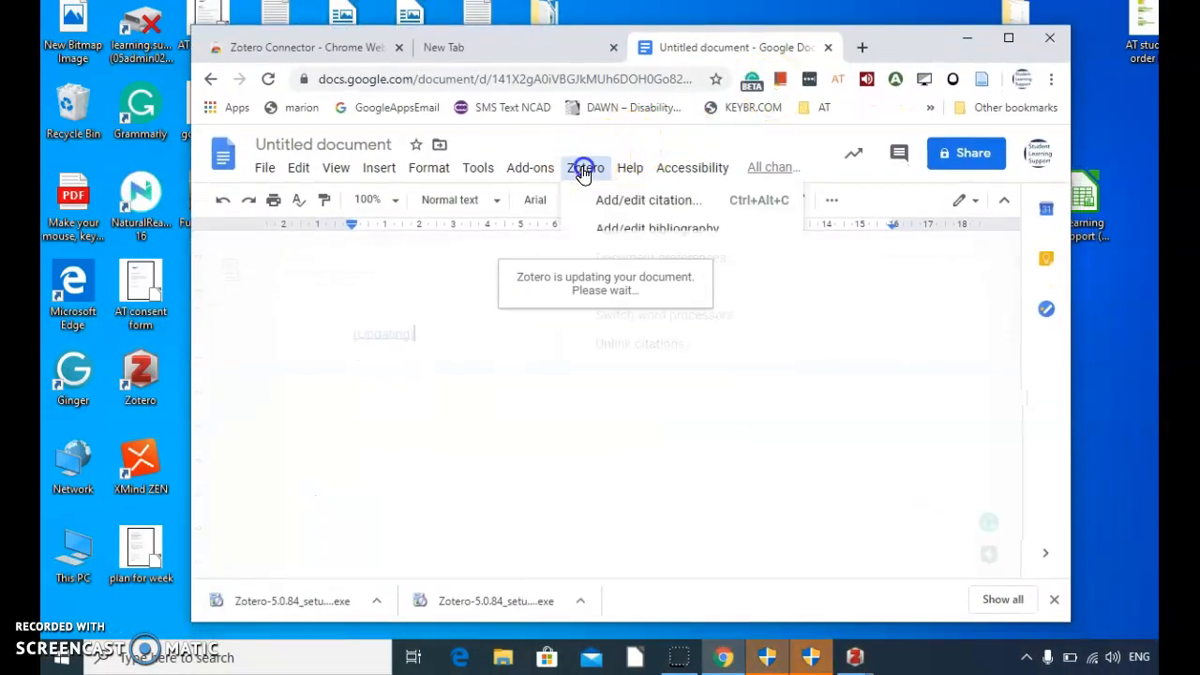
left_click(605, 205)
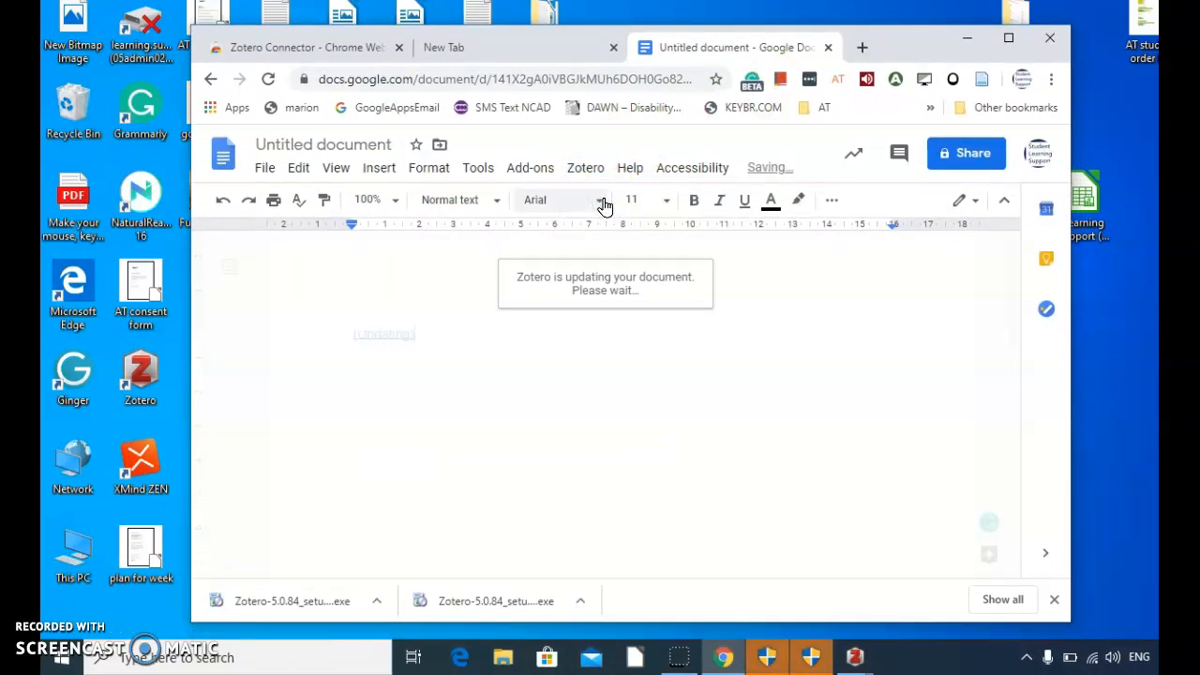
left_click_drag(891, 41, 710, 23)
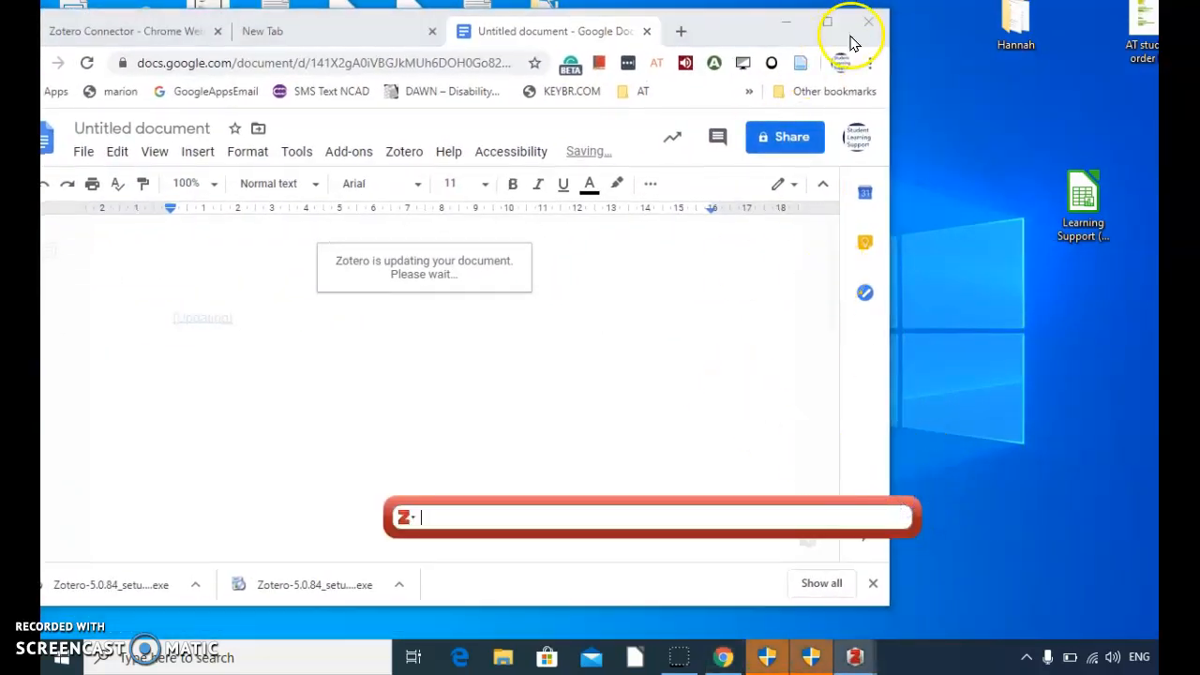
left_click(480, 518)
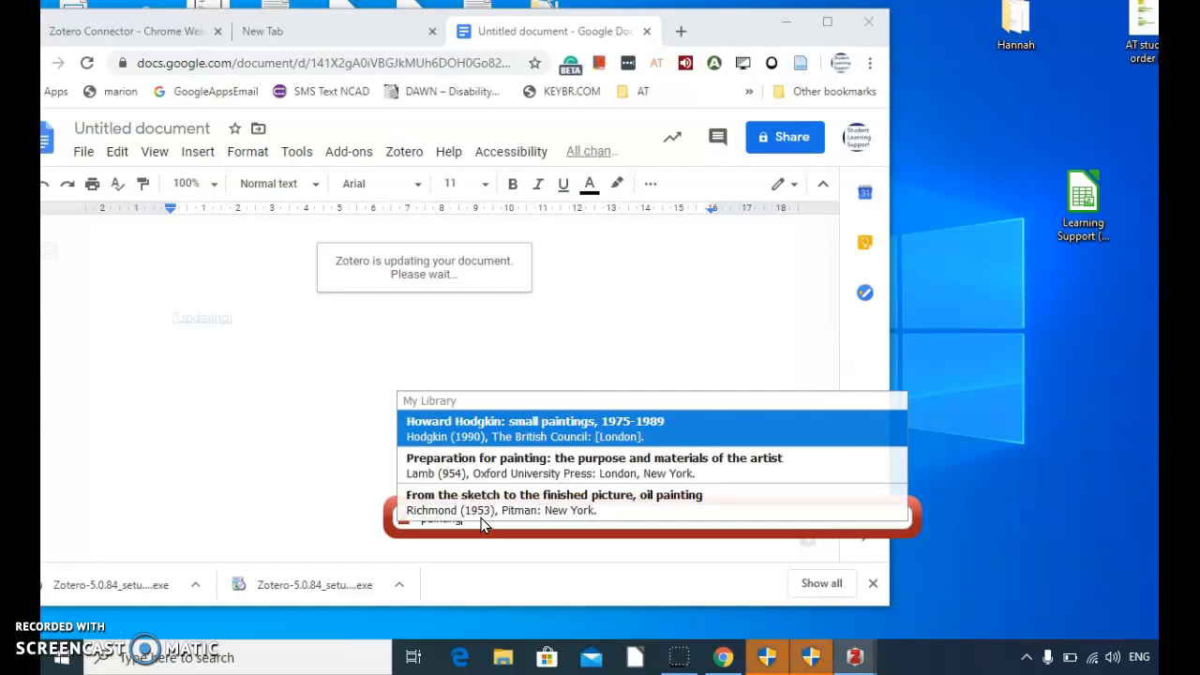
left_click(485, 435)
left_click(485, 436)
key("Return")
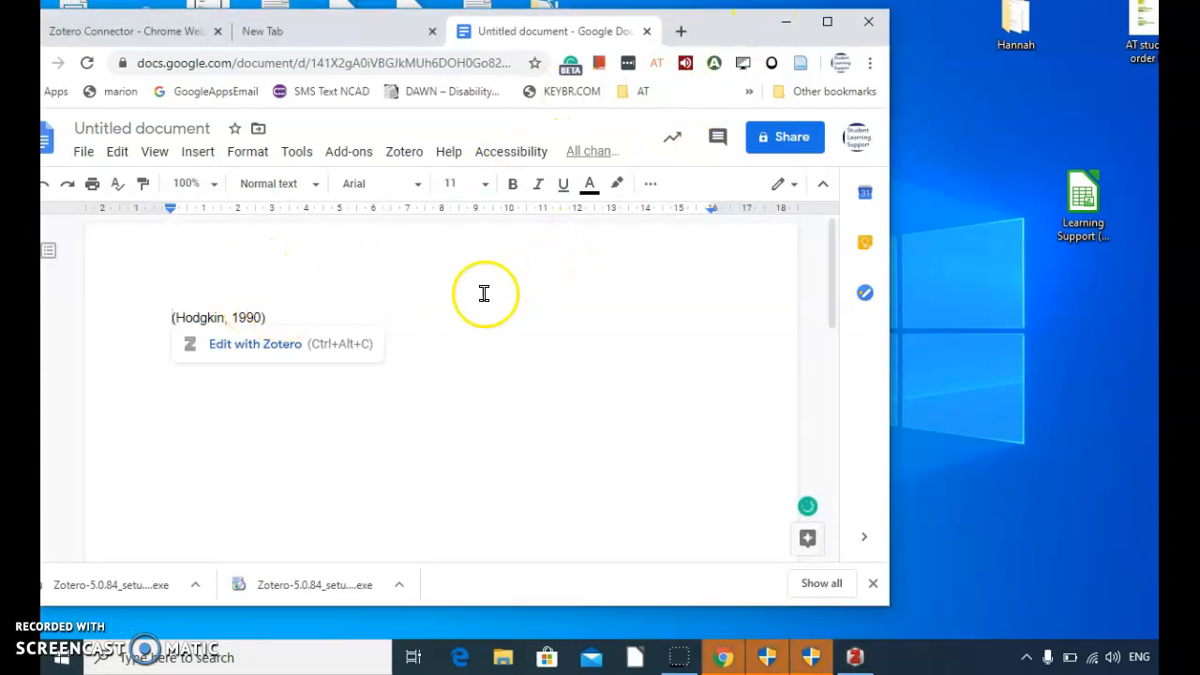
Step: Below the first citation, insert one for "Preparation for painting: the purpose and materials of the artist", searching for "painting"
left_click(323, 312)
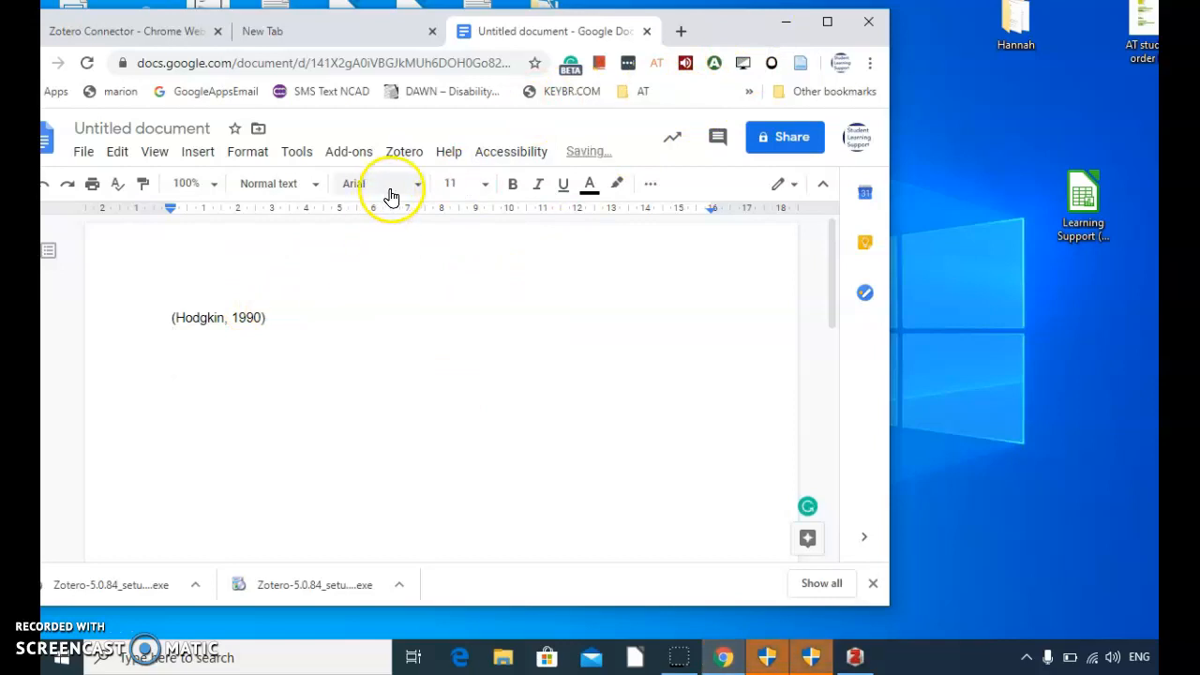
left_click(403, 149)
left_click(418, 184)
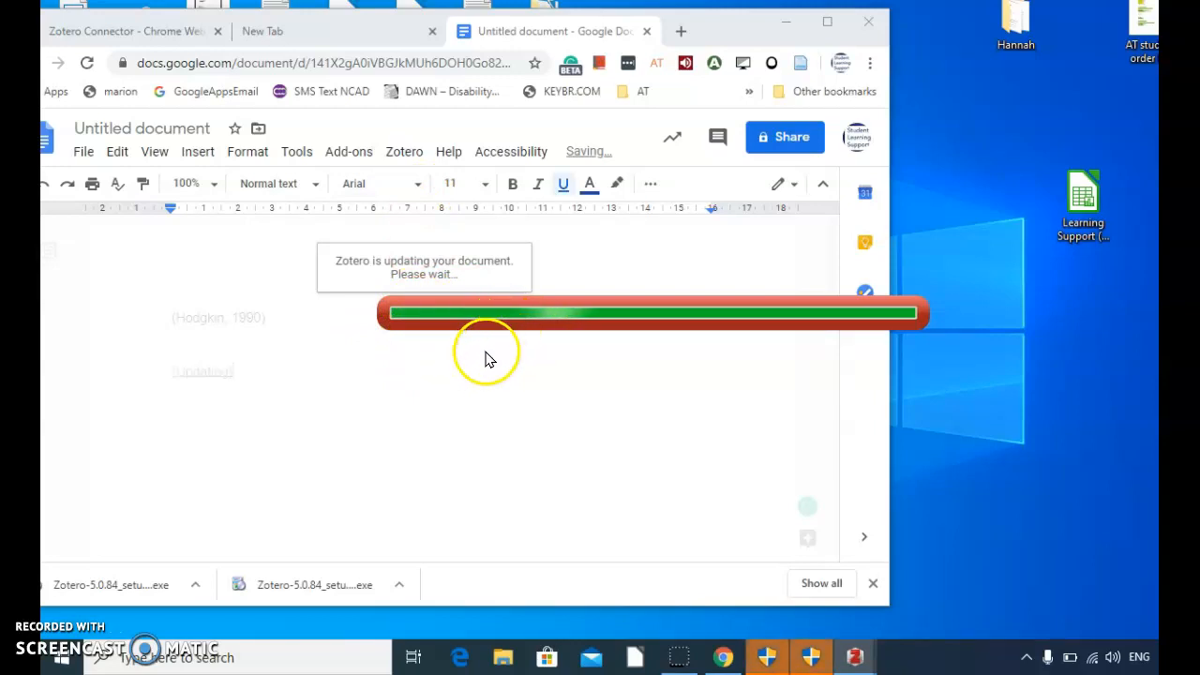
left_click(464, 500)
type("painting")
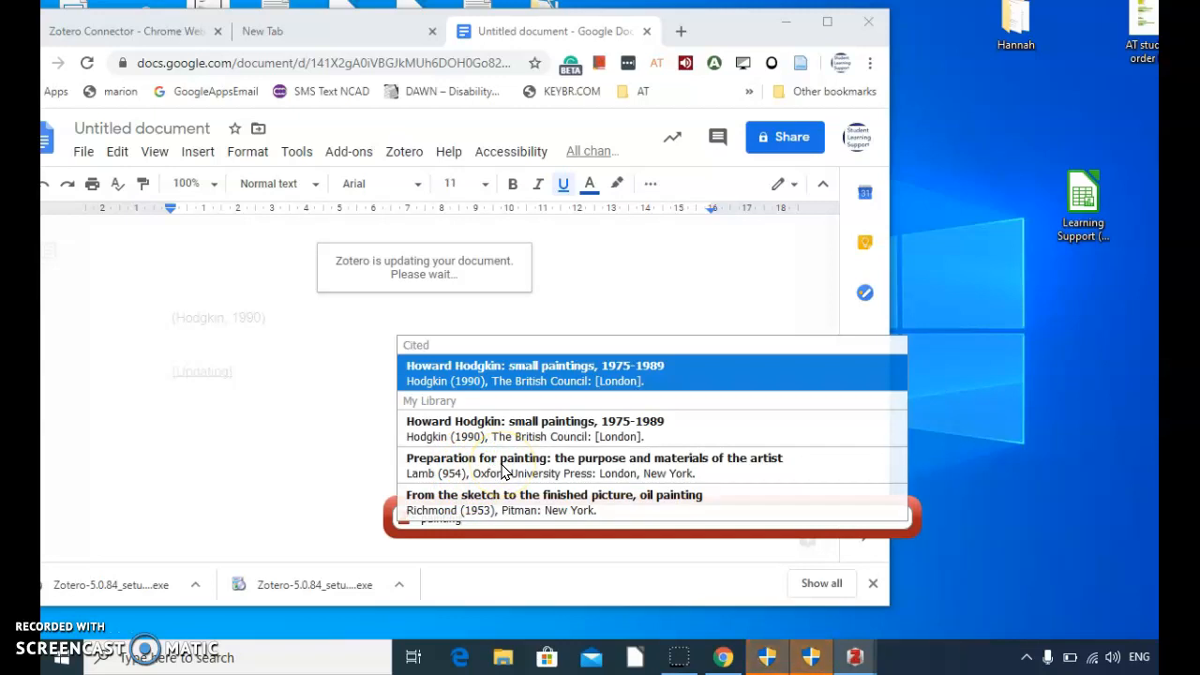
left_click(501, 471)
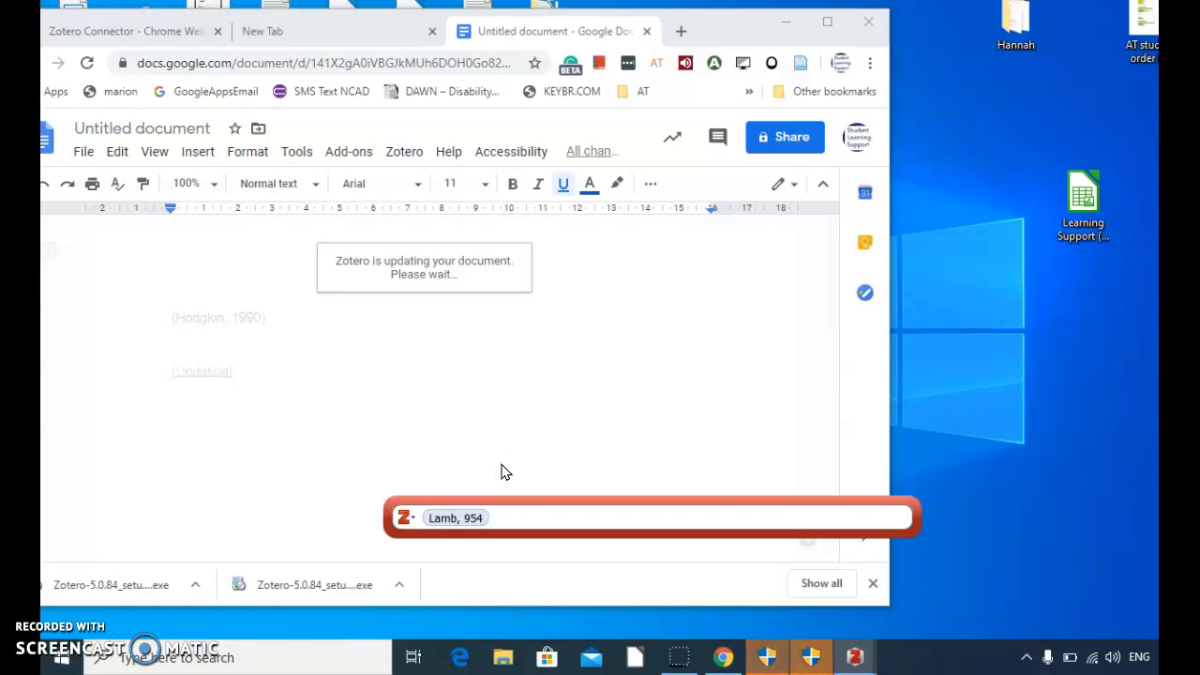
key("Return")
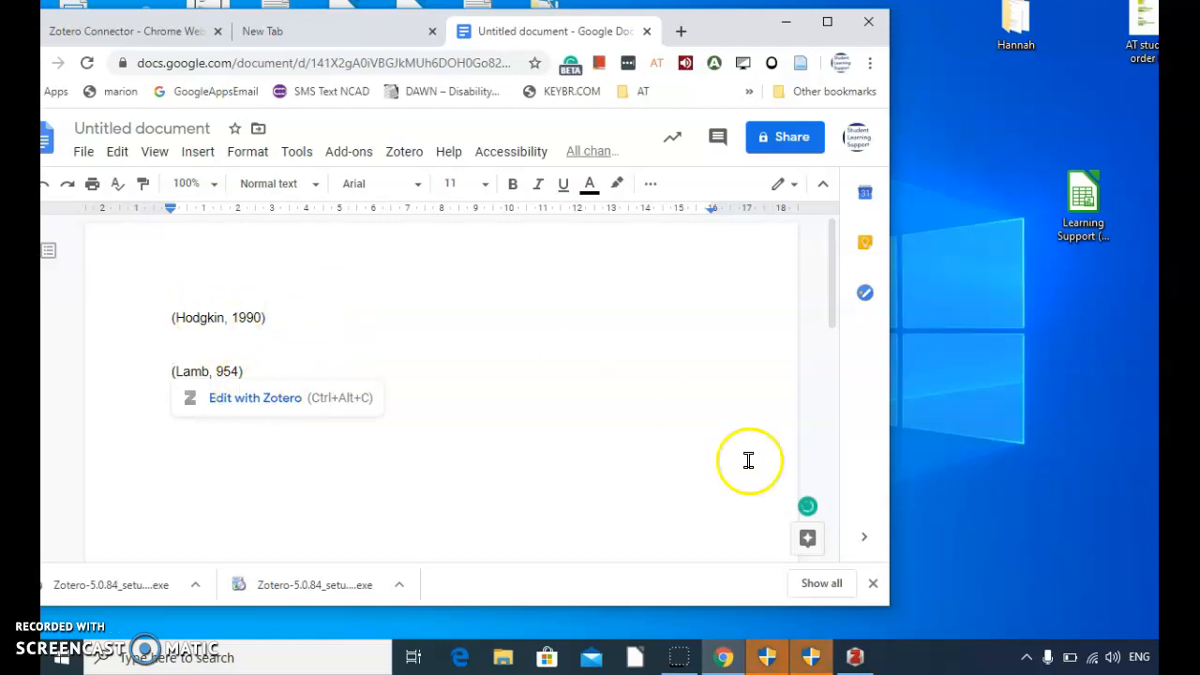
Step: Add a Zotero bibliography on a new line below the two citations
scroll(835, 313, "down", 1)
left_click(495, 342)
key("Return")
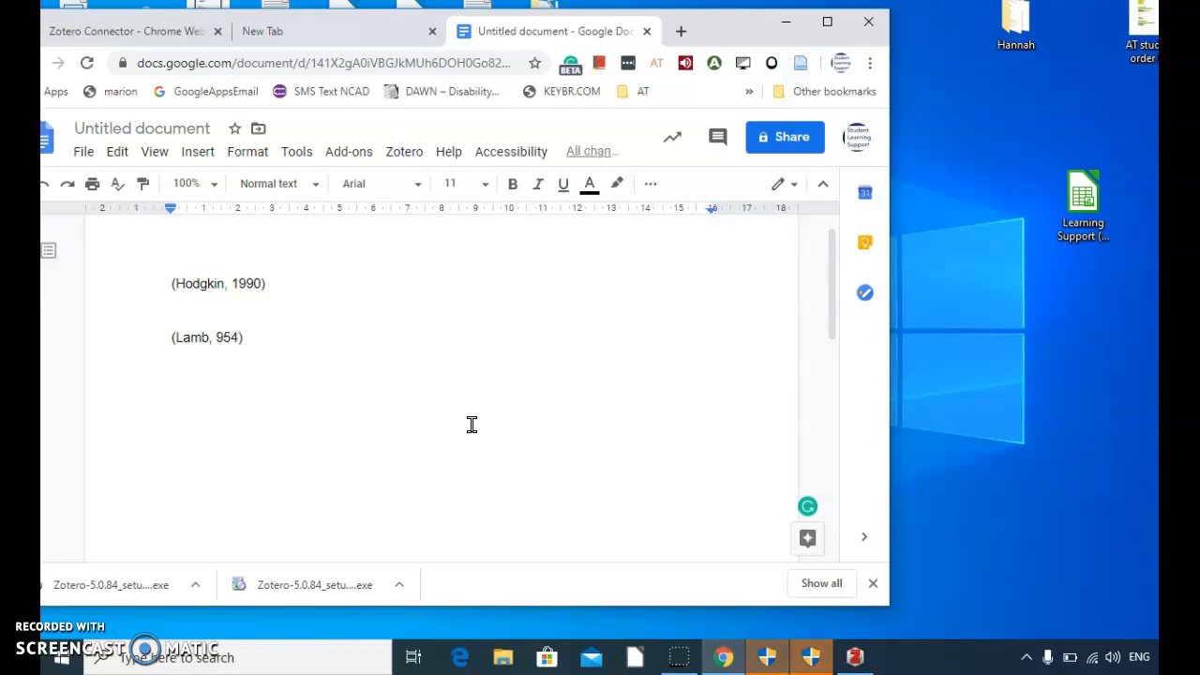
left_click(403, 152)
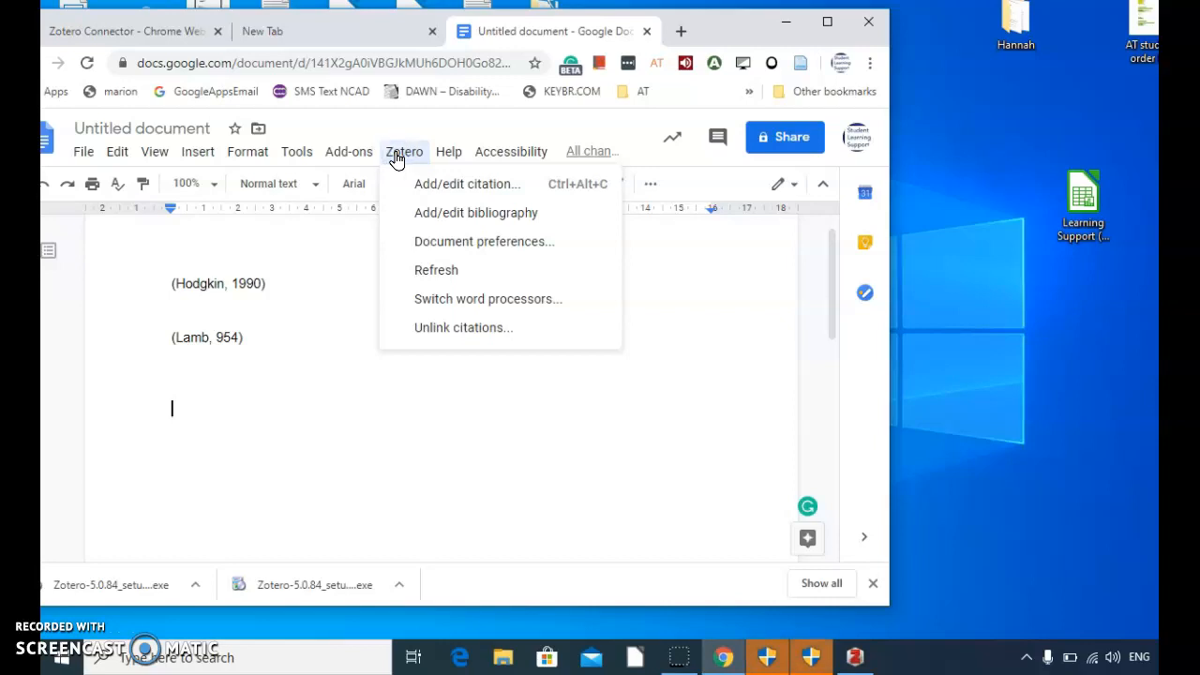
left_click(438, 217)
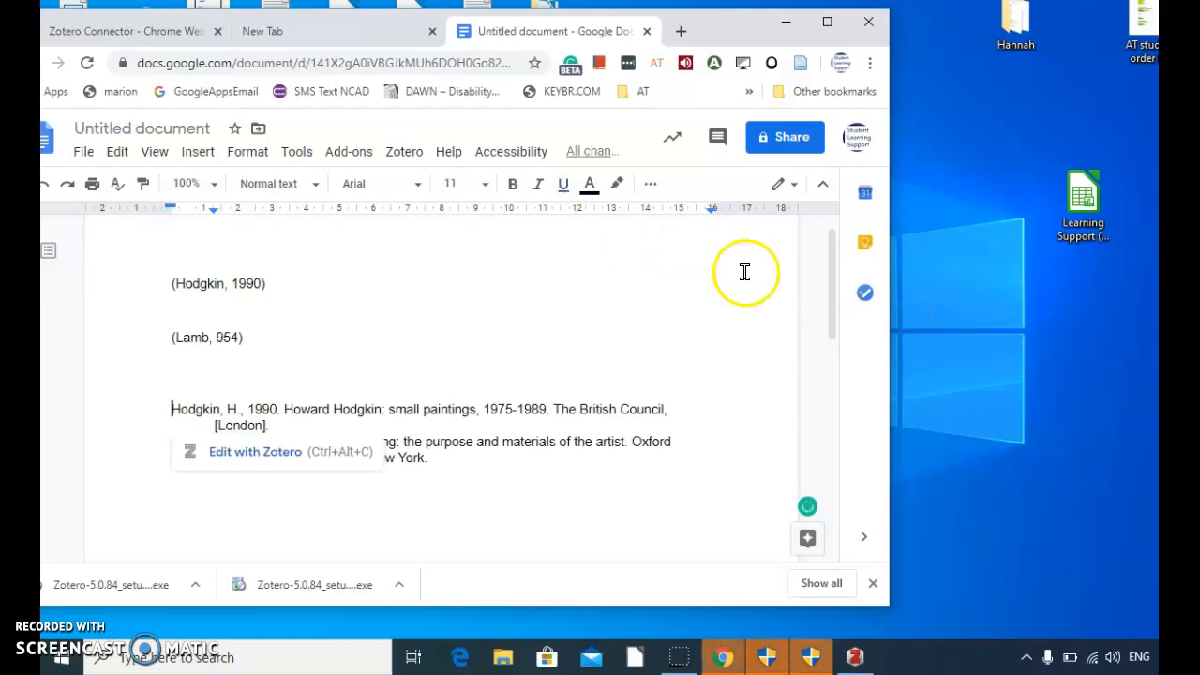
Step: Insert a blank line between the two bibliography entries
left_click_drag(839, 303, 837, 319)
left_click(702, 375)
left_click(406, 500)
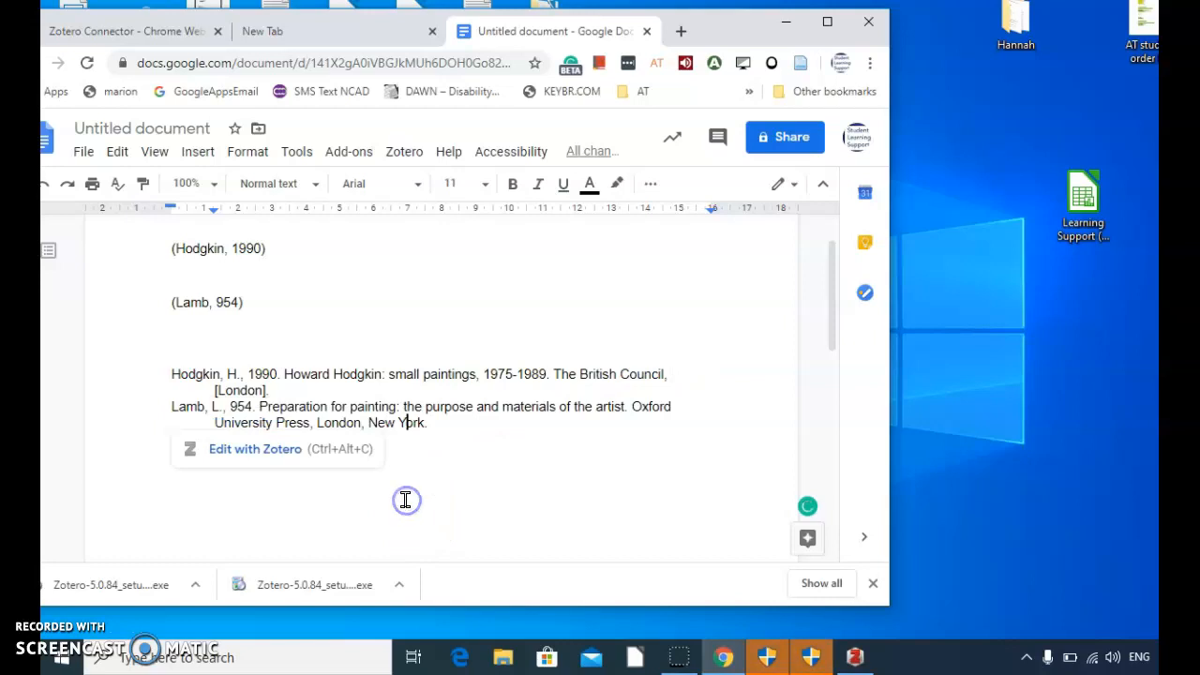
left_click(343, 391)
key("Return")
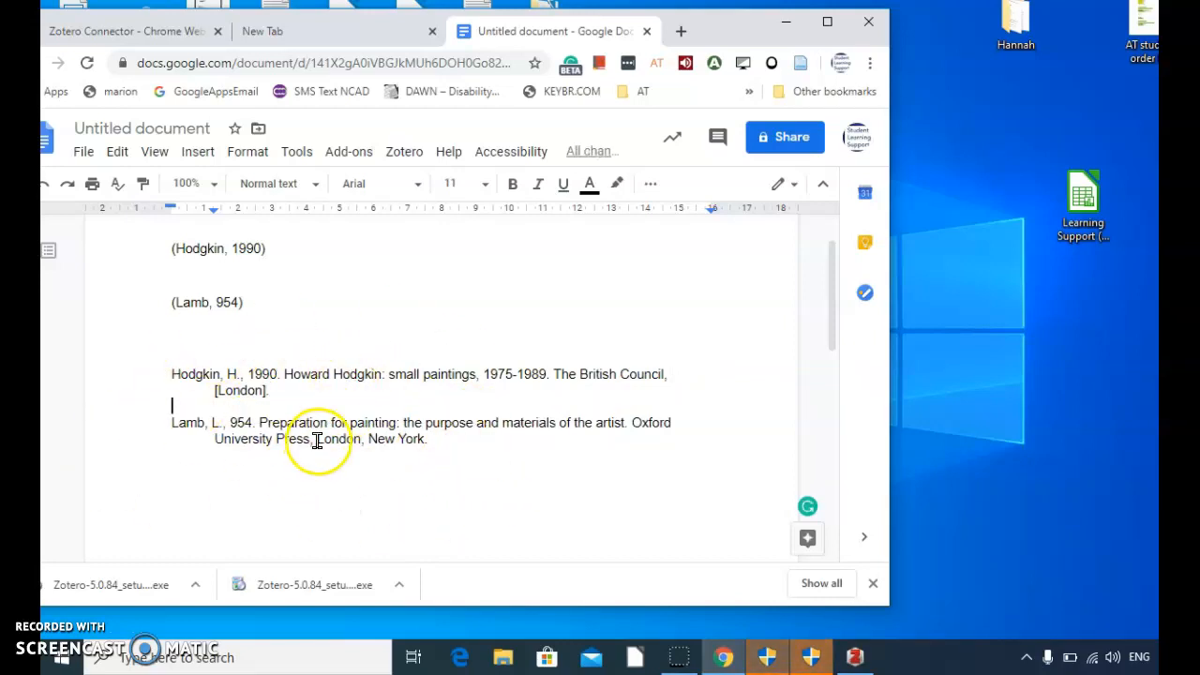
left_click(324, 391)
left_click_drag(316, 250, 356, 286)
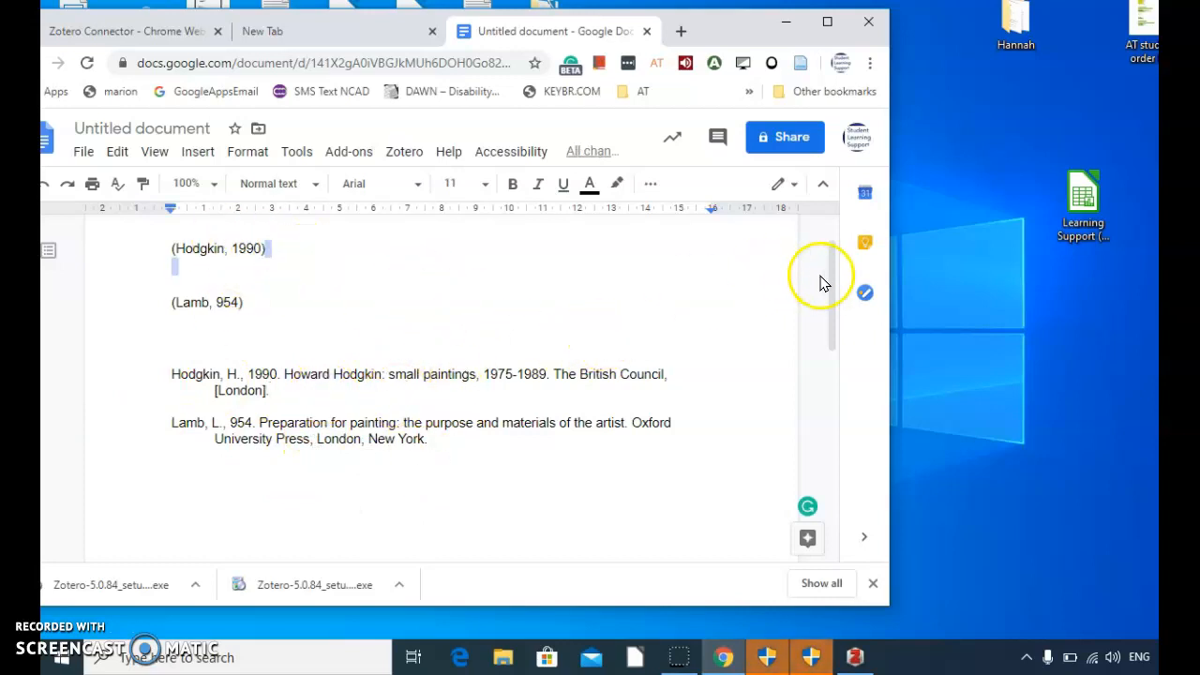
left_click_drag(830, 268, 822, 230)
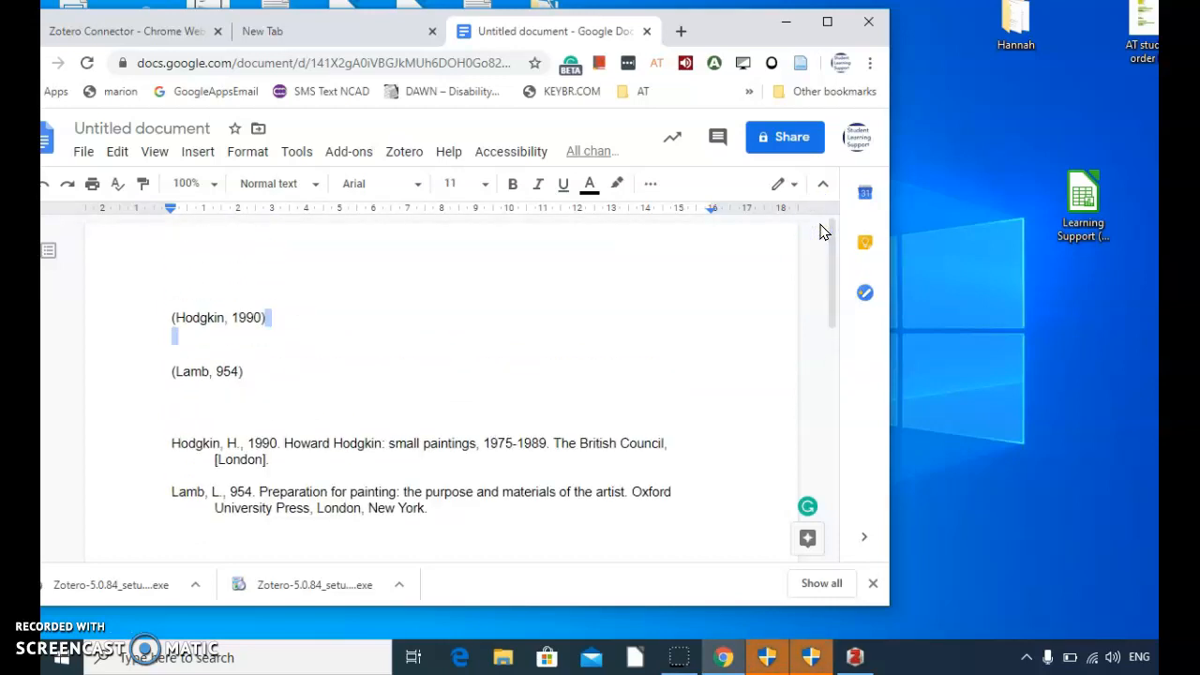
Step: Switch to the Zotero desktop application to view its library, minimise it and return to the document in Chrome
left_click(788, 23)
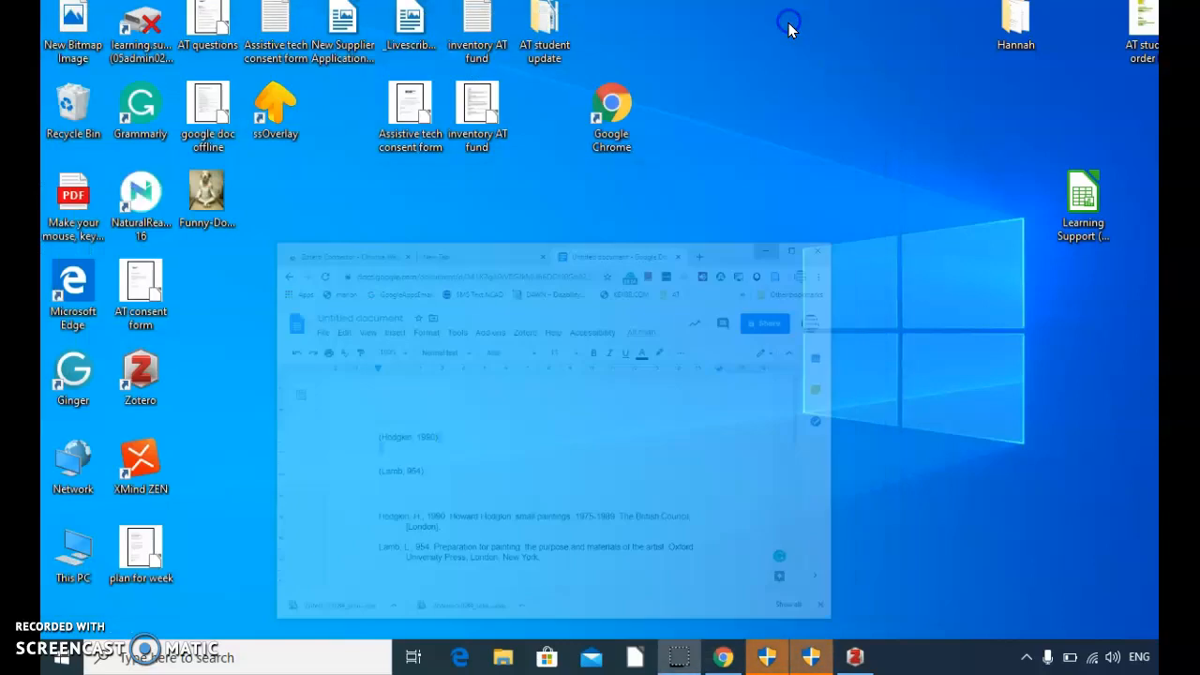
double_click(157, 362)
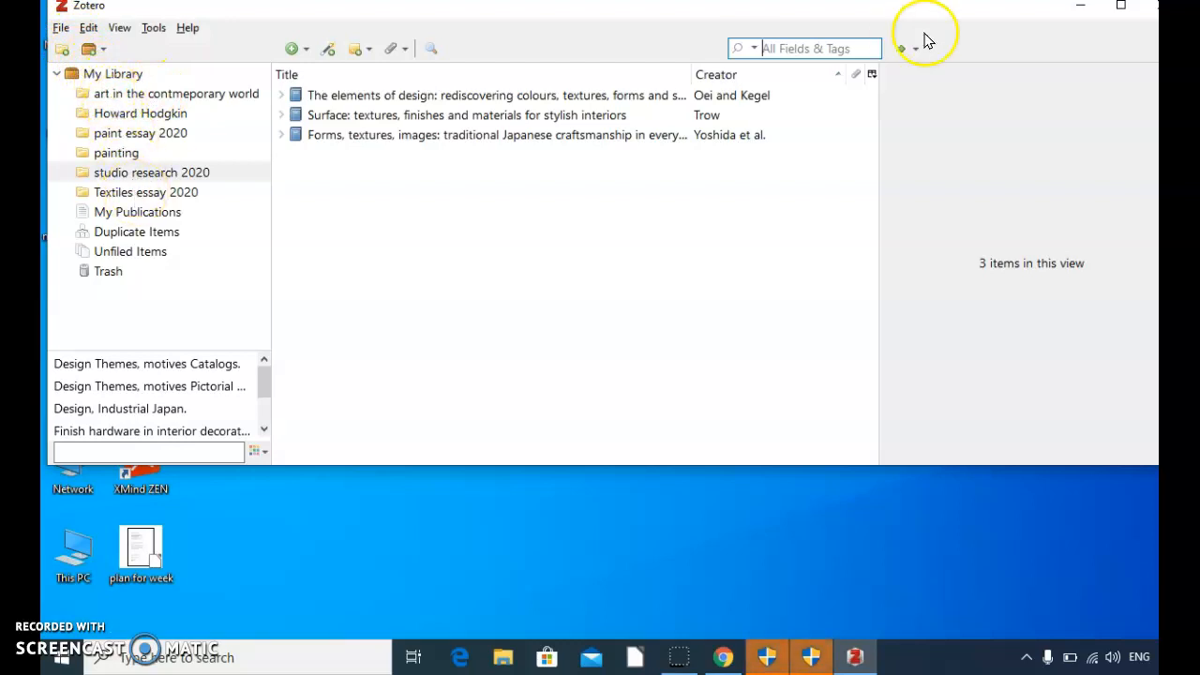
left_click(1079, 9)
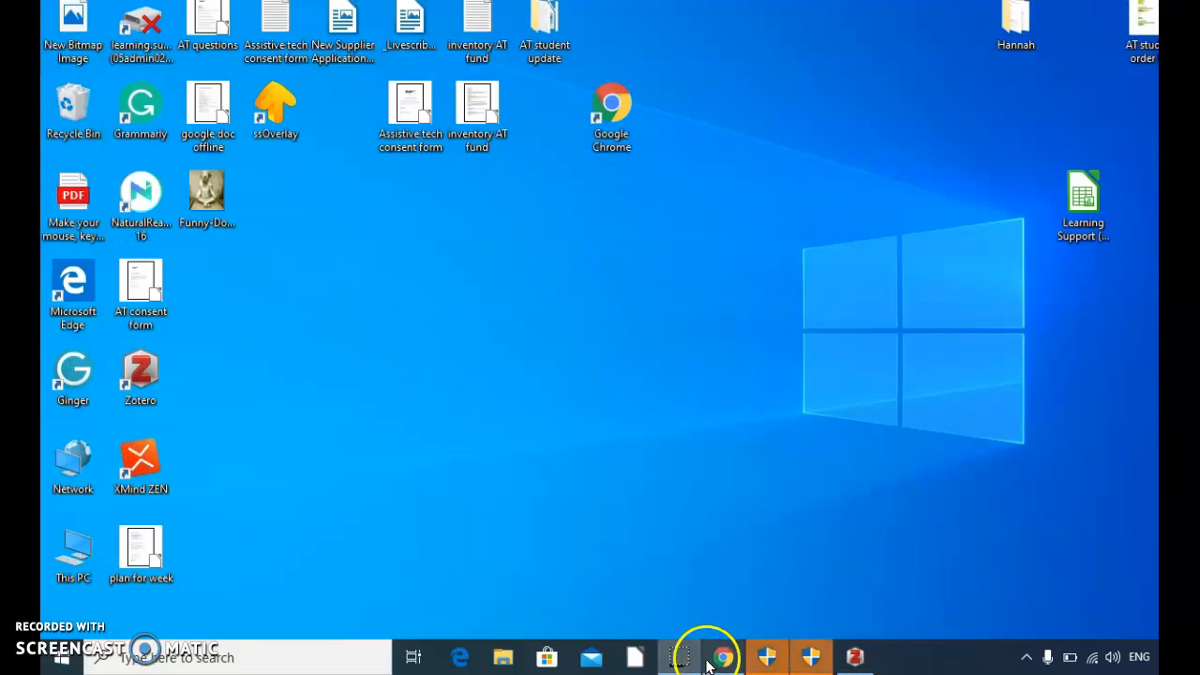
left_click(720, 660)
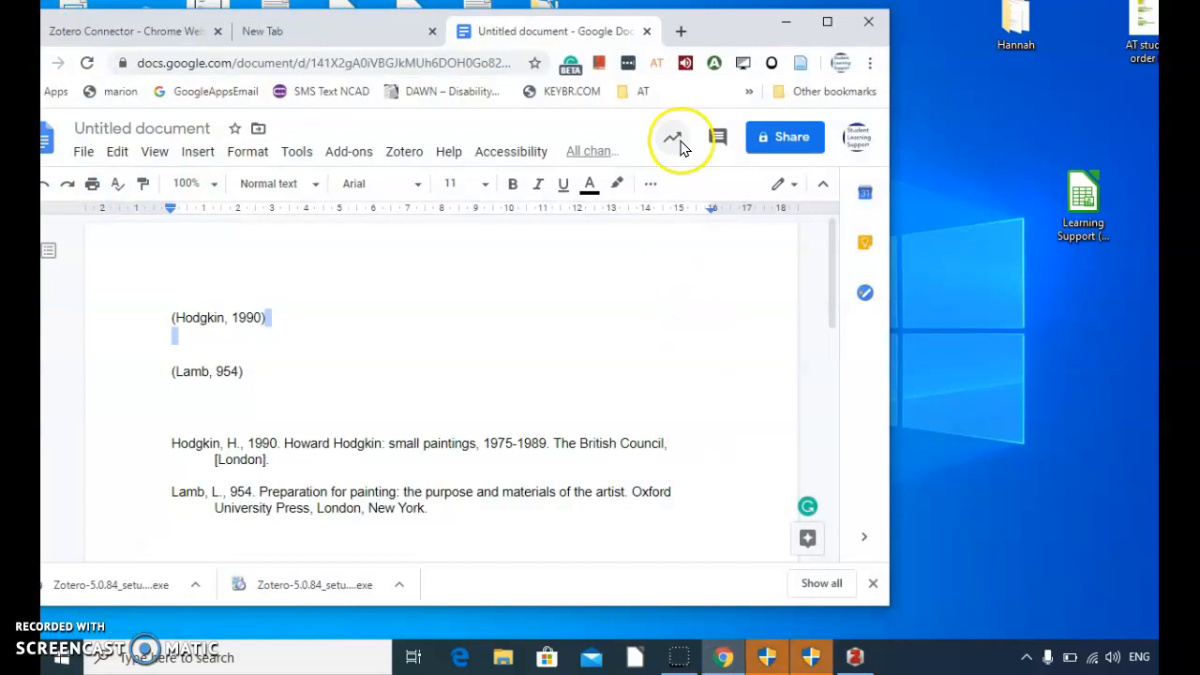
Step: Check the Zotero connector's status in a new browser tab and return to the document, bringing its whole window into view
left_click(681, 34)
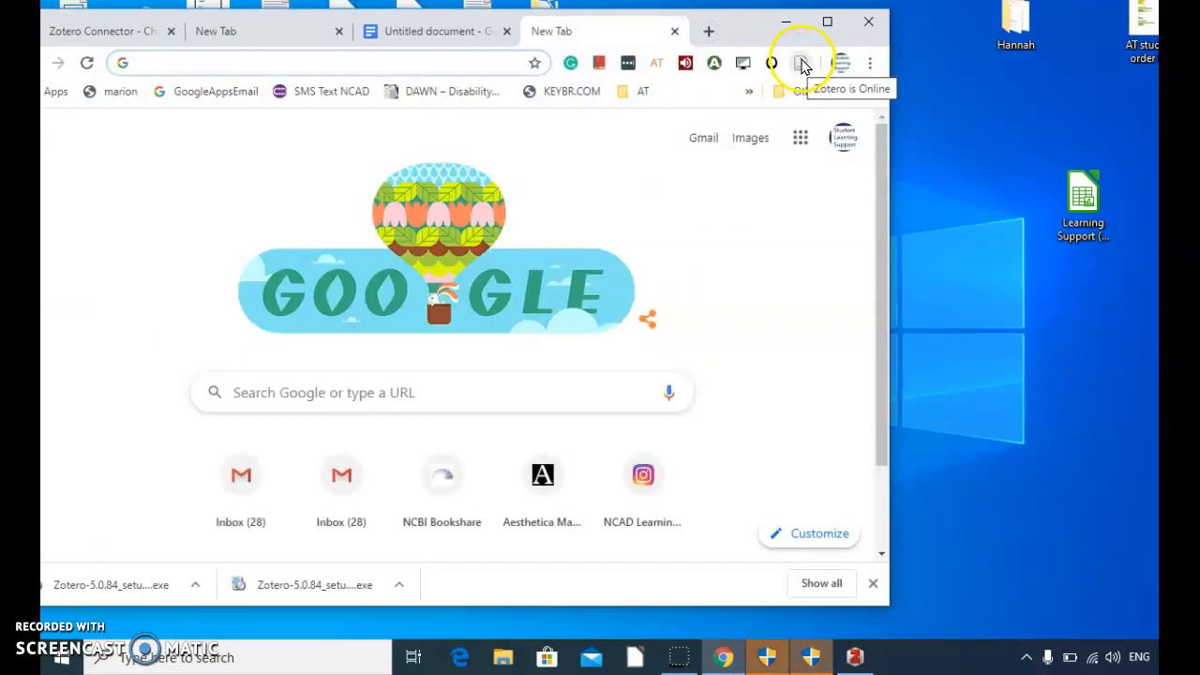
left_click(431, 34)
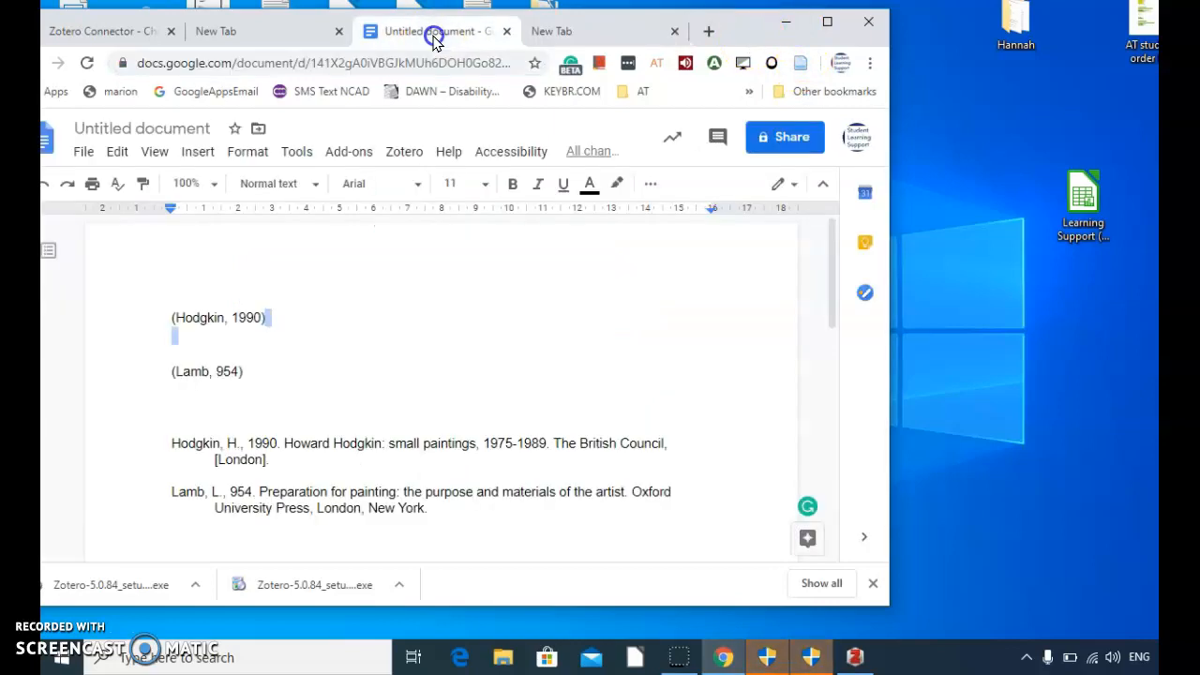
left_click_drag(738, 42, 884, 30)
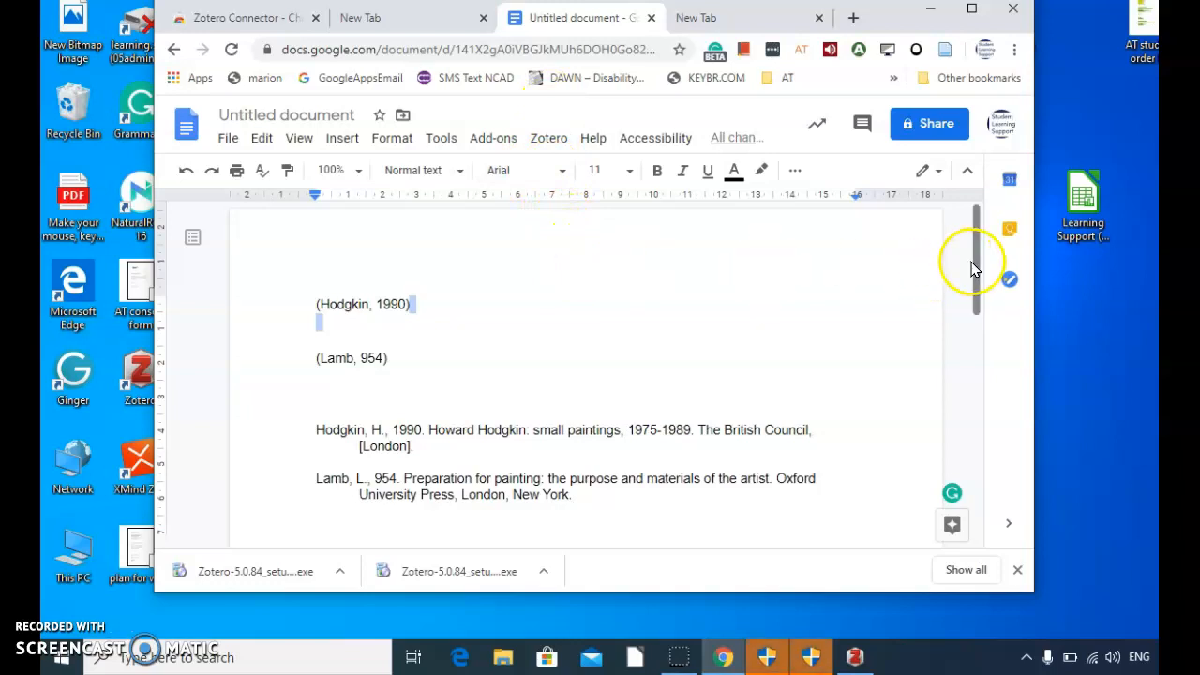
mouse_move(975, 259)
left_mouse_down()
mouse_move(975, 300)
mouse_move(969, 250)
left_mouse_up()
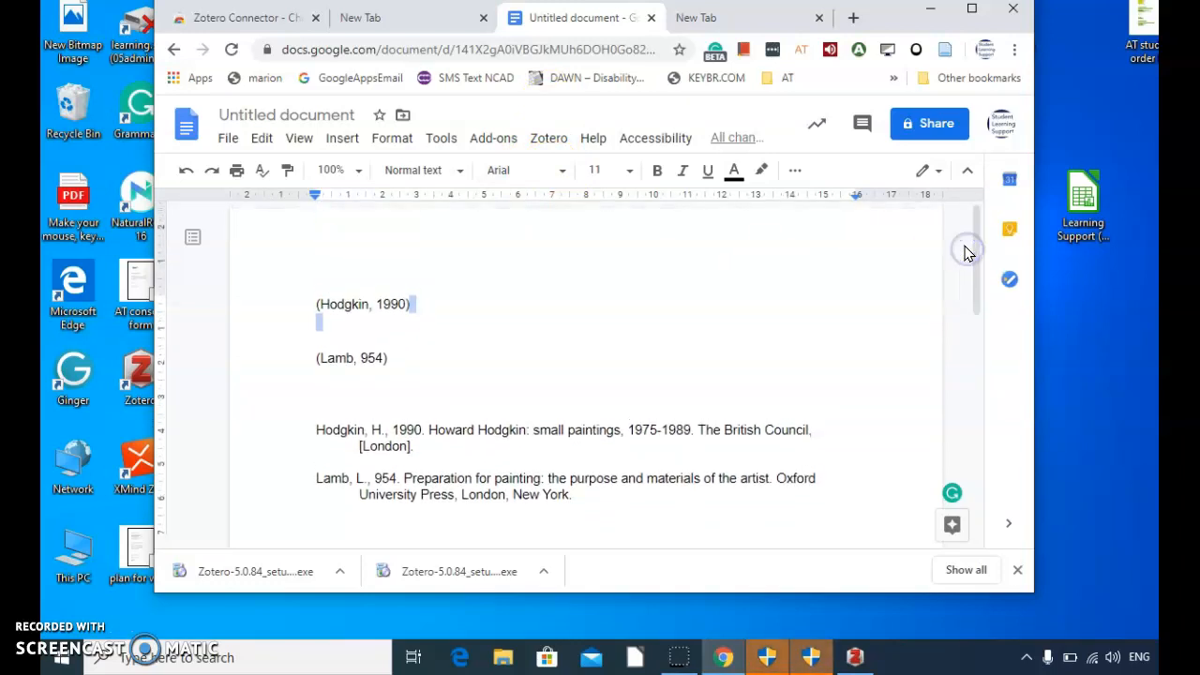